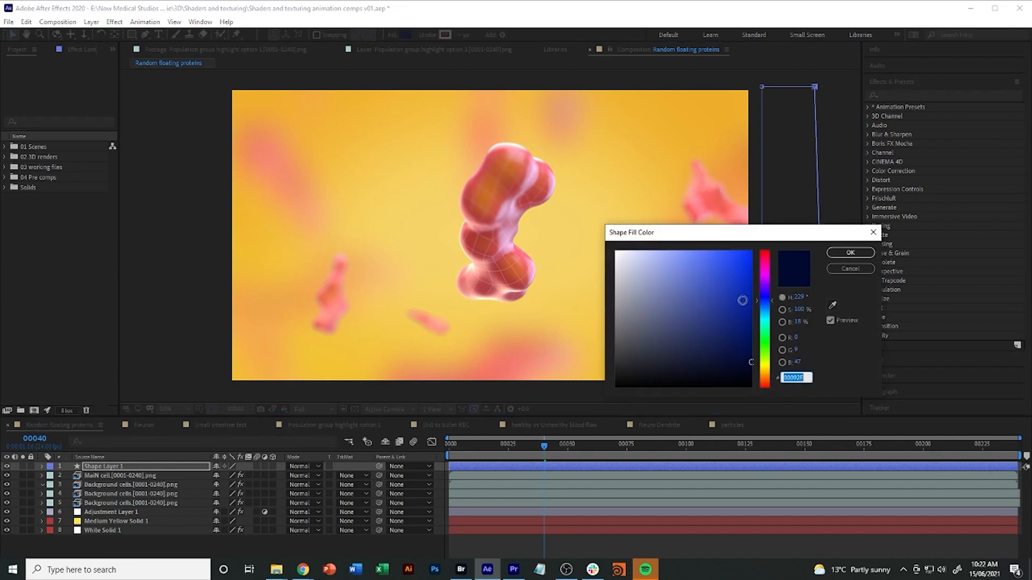
Accept 00092F as the shape's fill colour and start keyframing Shape Layer 1's Path at the first frame
click(830, 253)
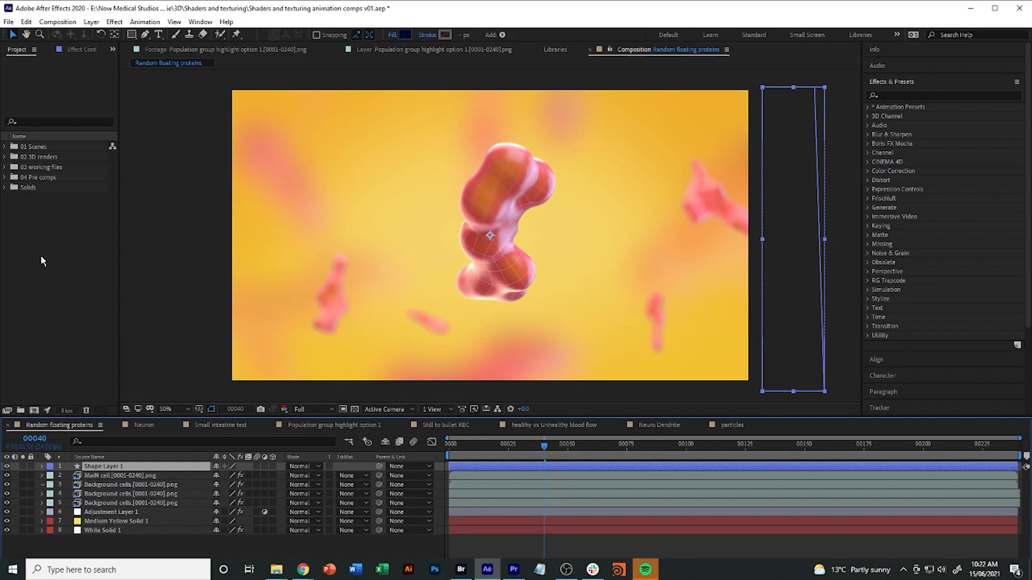
click(102, 442)
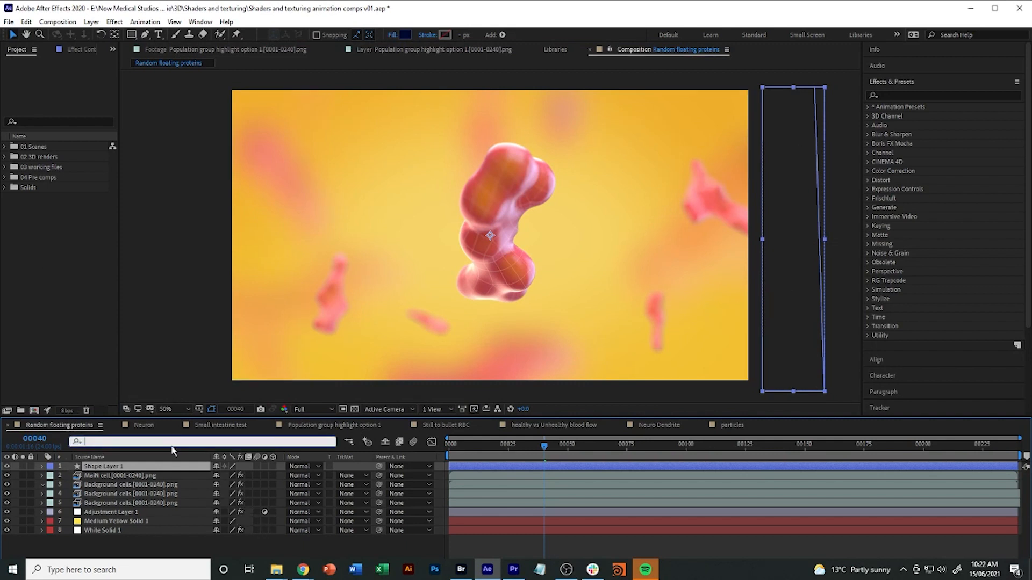
text(path)
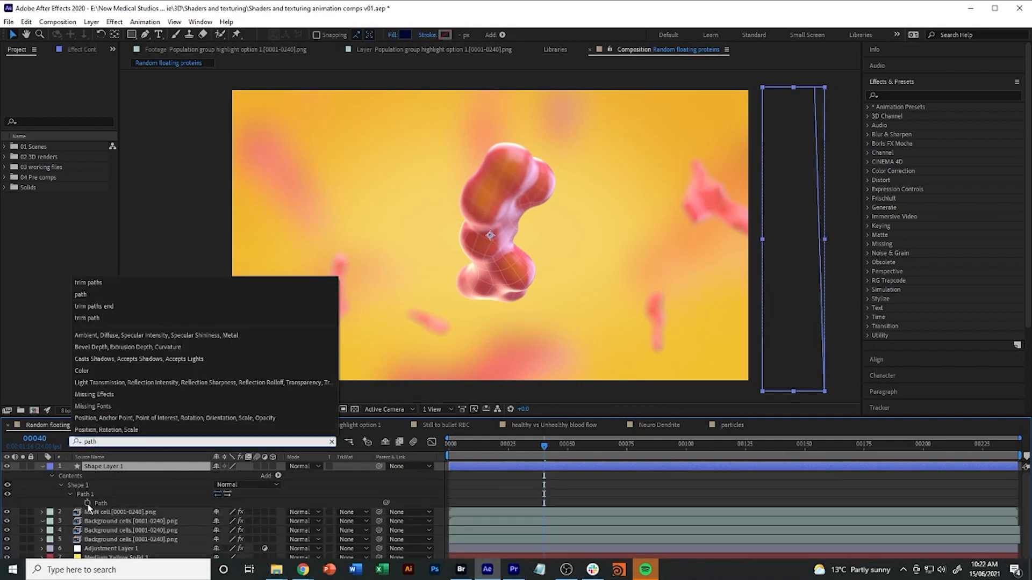
key(Return)
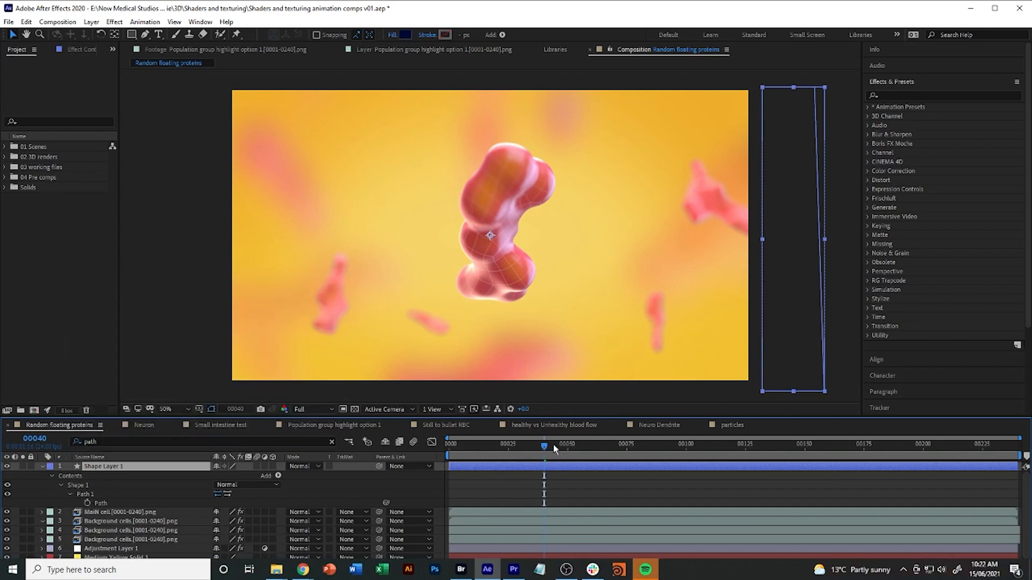
click(87, 503)
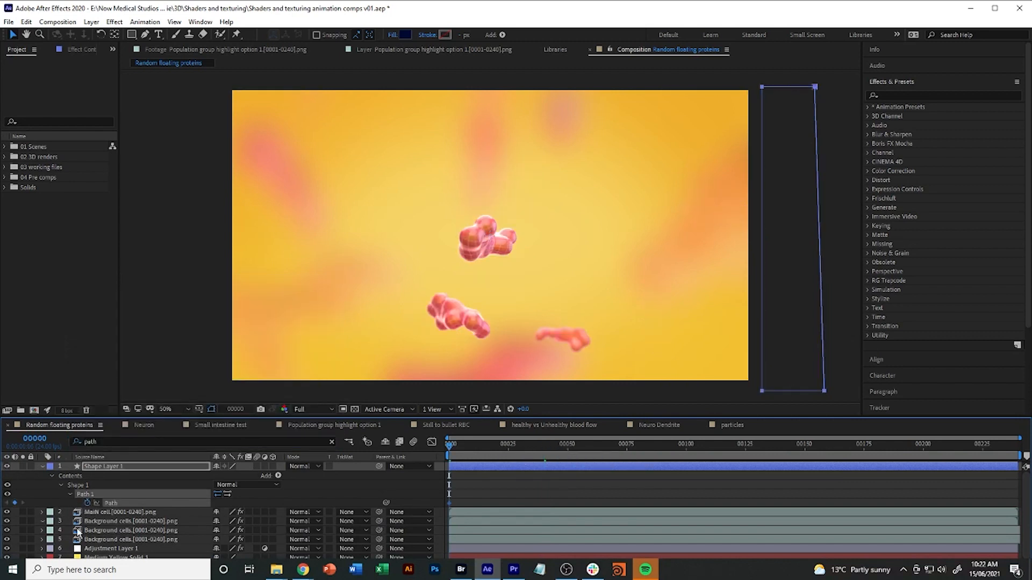
Switch the time display to timecode and, at 0:00:02:00, extend the shape's left edge leftward until it covers the whole frame
key(End)
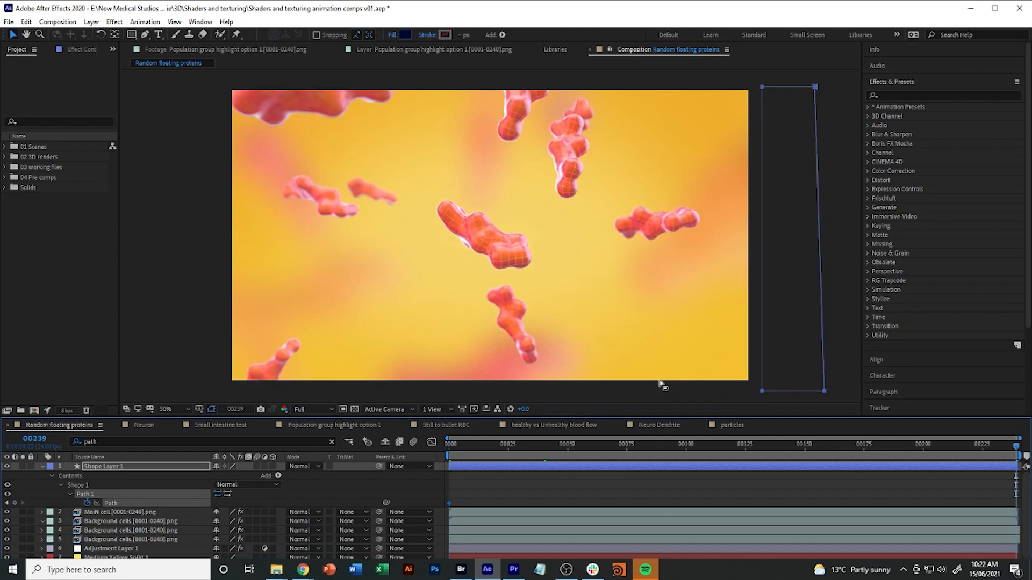
click(452, 446)
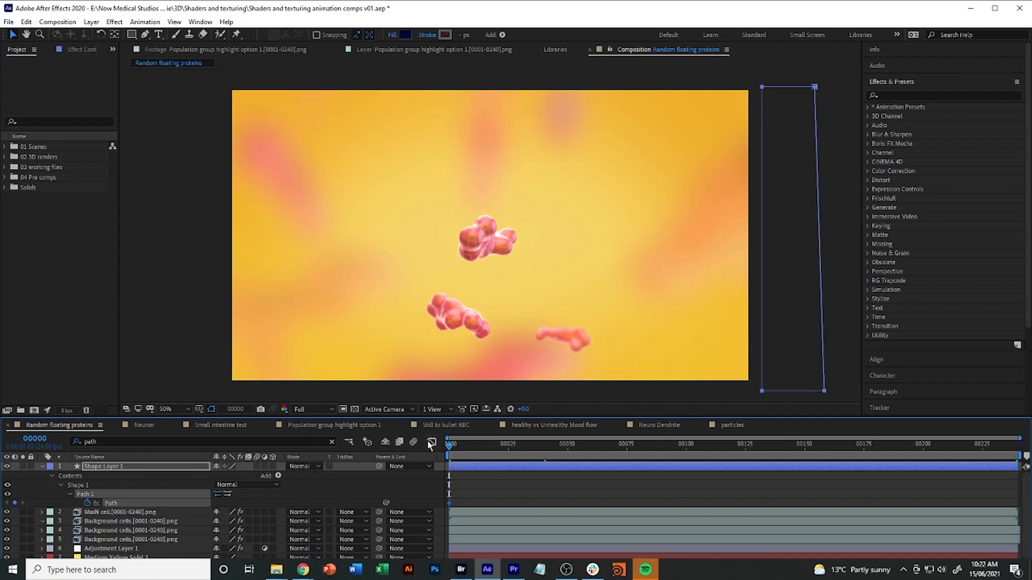
ctrl+click(40, 446)
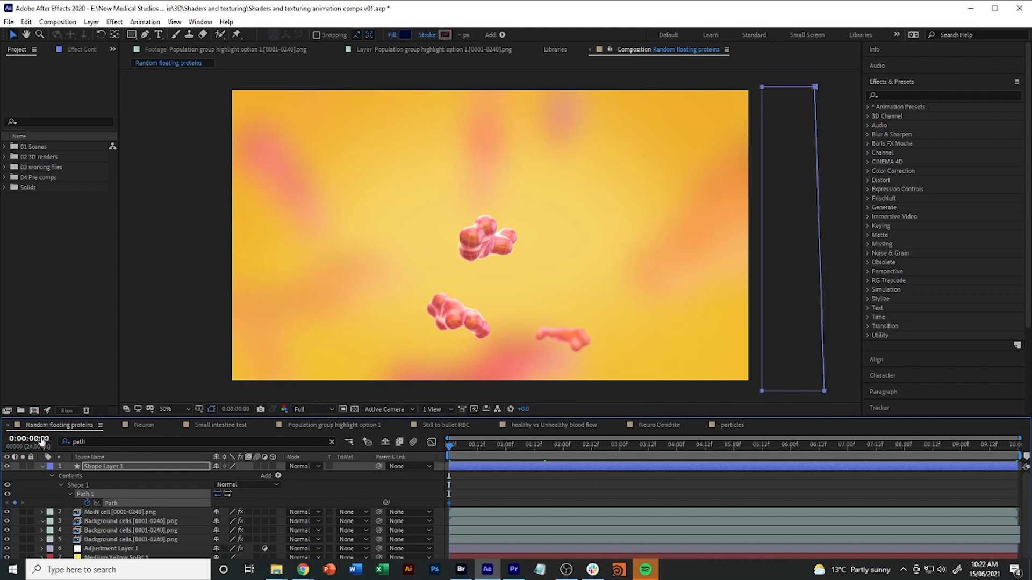
click(40, 440)
click(38, 439)
key(Return)
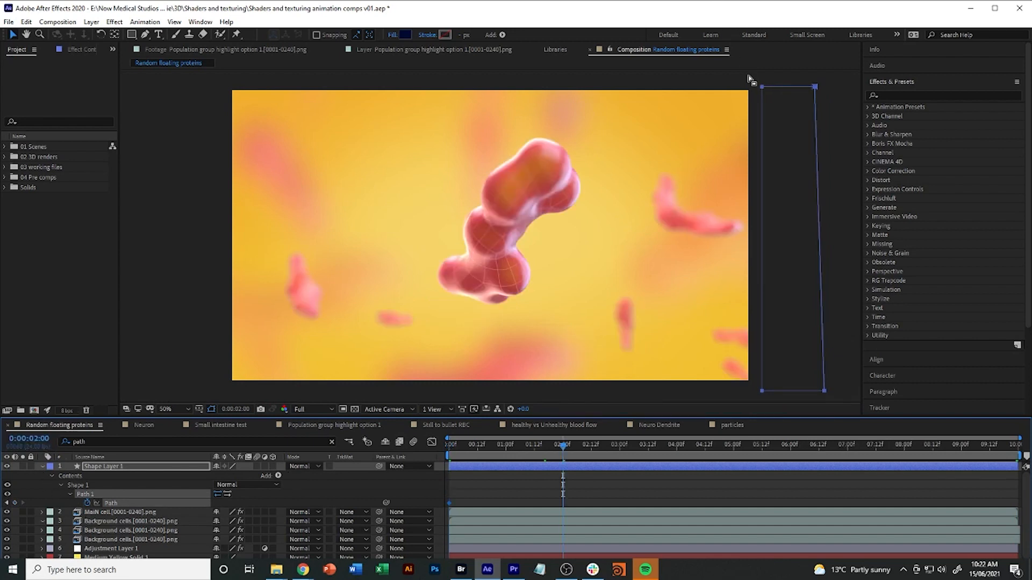
drag(752, 79, 192, 369)
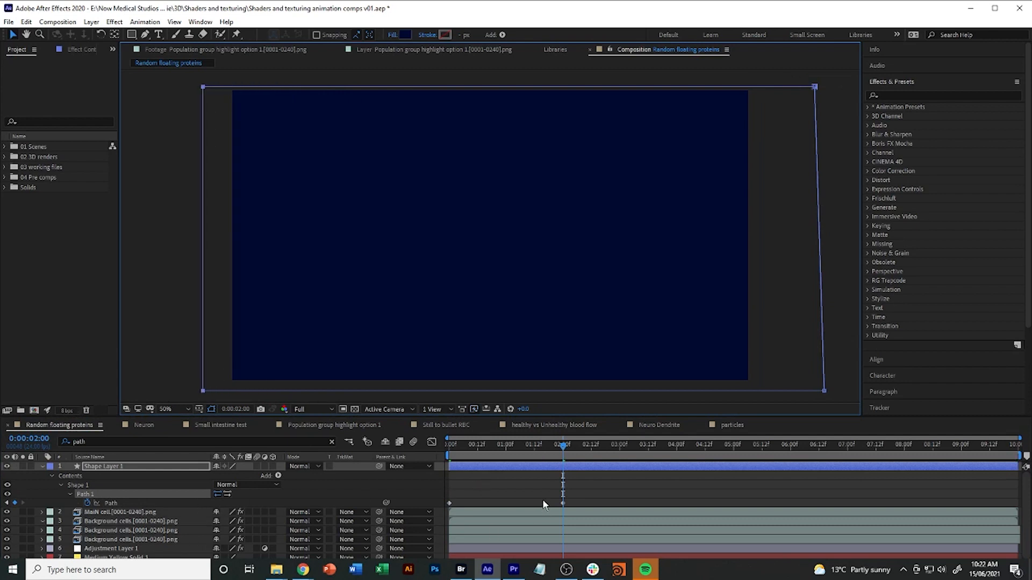
Isolate Shape Layer 1's keyframed properties and apply Easy Ease to both Path keyframes
click(451, 504)
click(476, 466)
key(u)
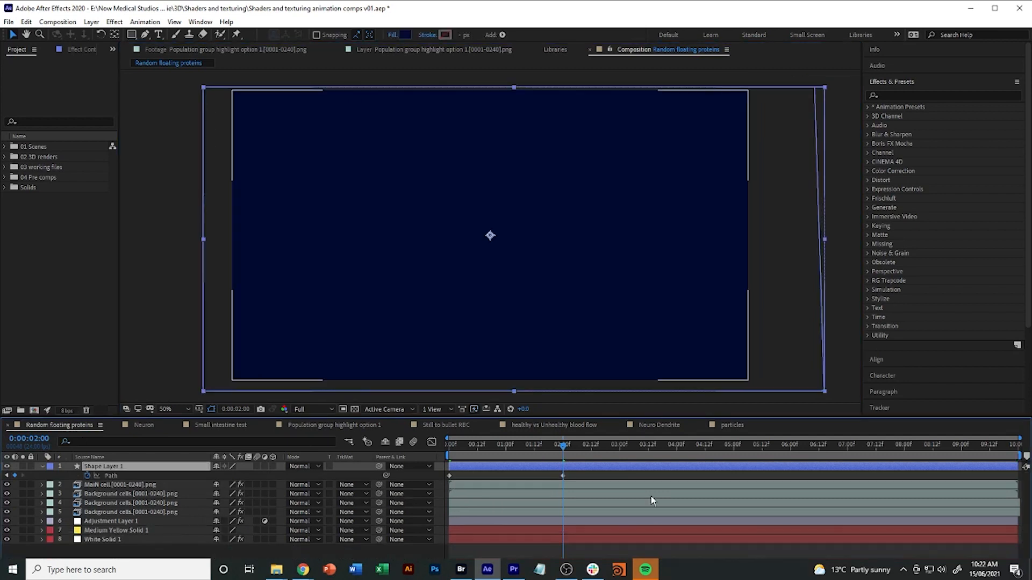
click(563, 475)
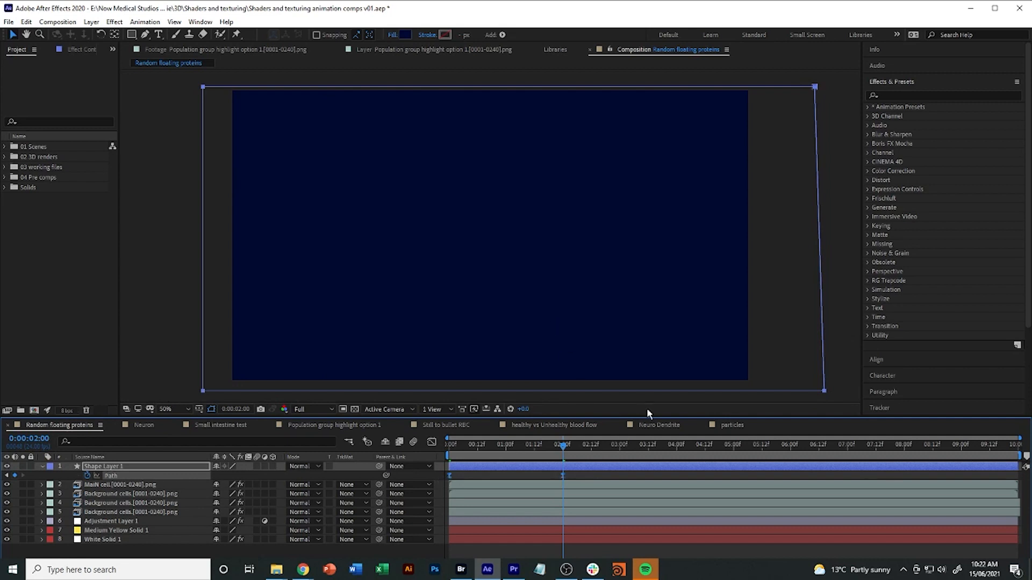
Lengthen both ease handles of the Path speed graph toward the middle for a sharp peak around one second, and preview the wipe
click(434, 445)
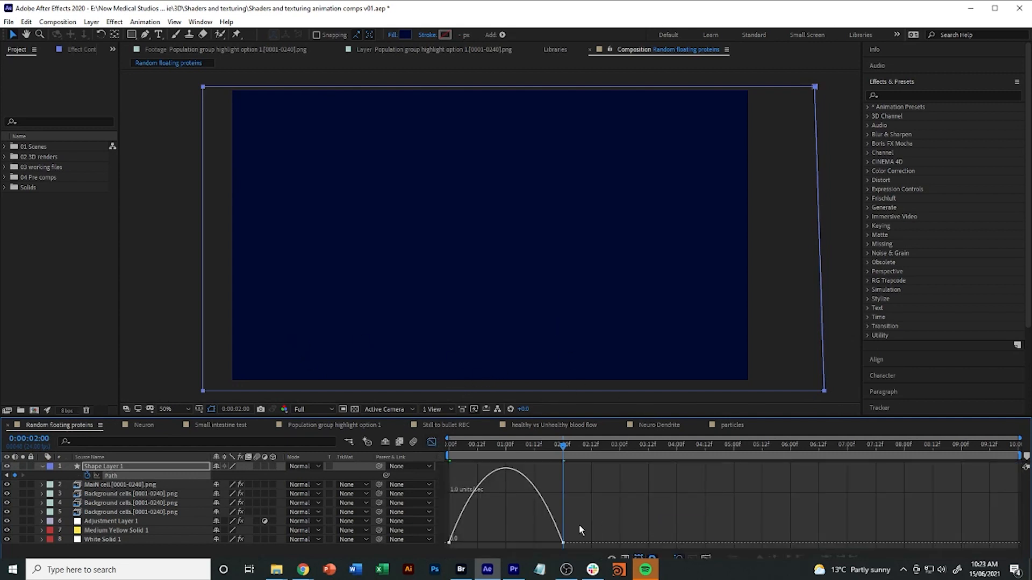
drag(578, 525, 445, 547)
click(706, 559)
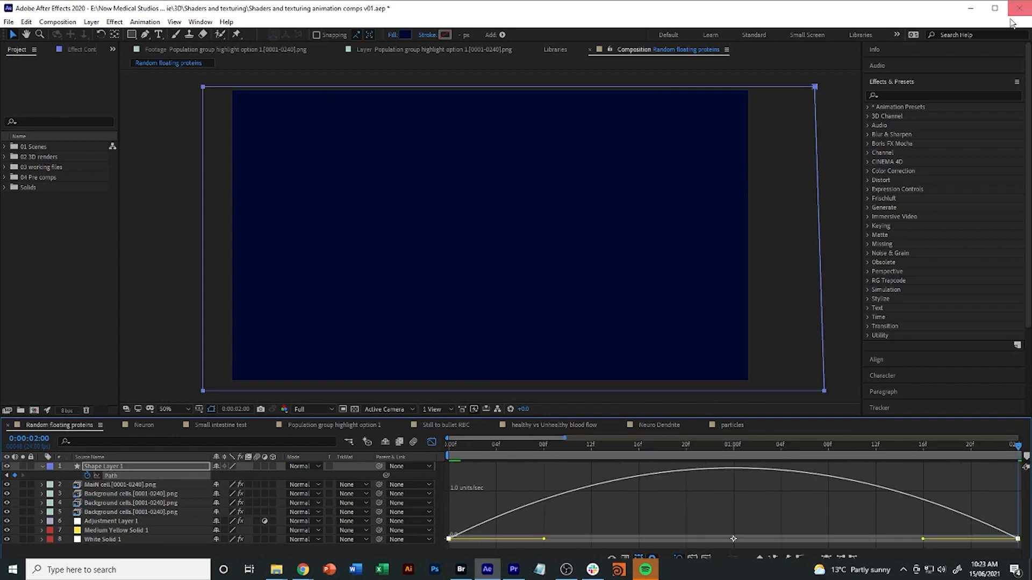
click(994, 8)
drag(544, 522, 703, 524)
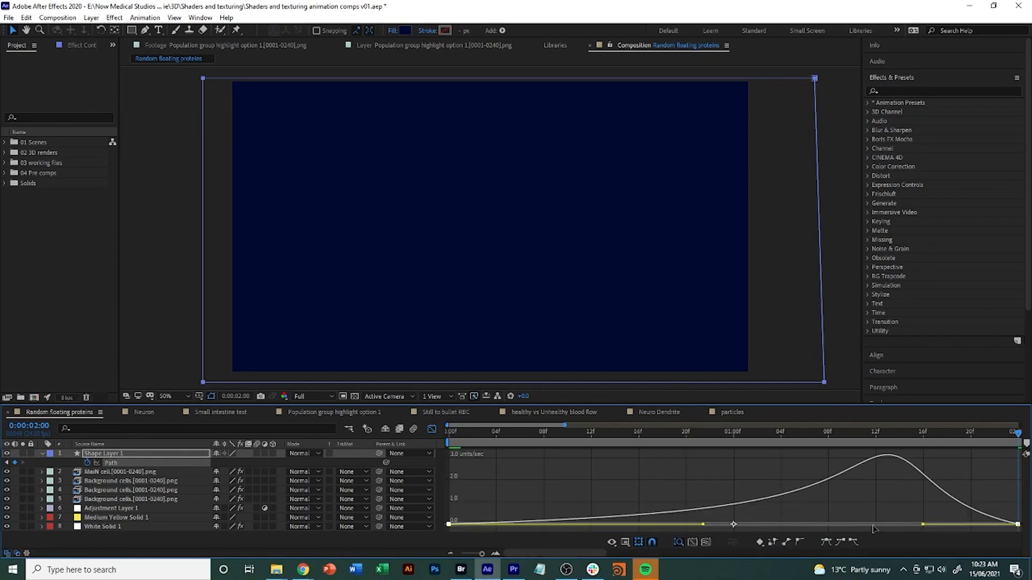
drag(922, 524, 764, 524)
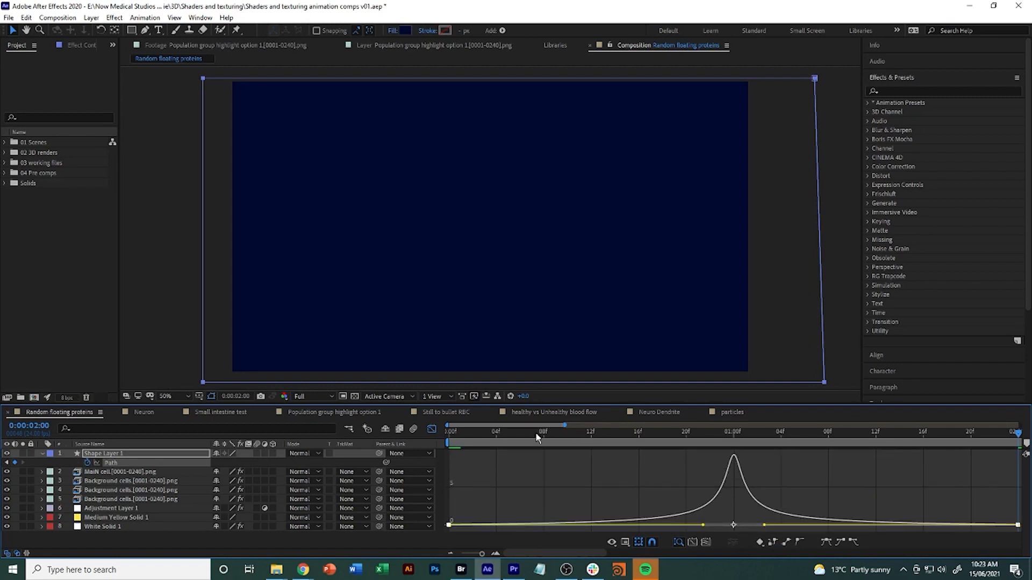
key(space)
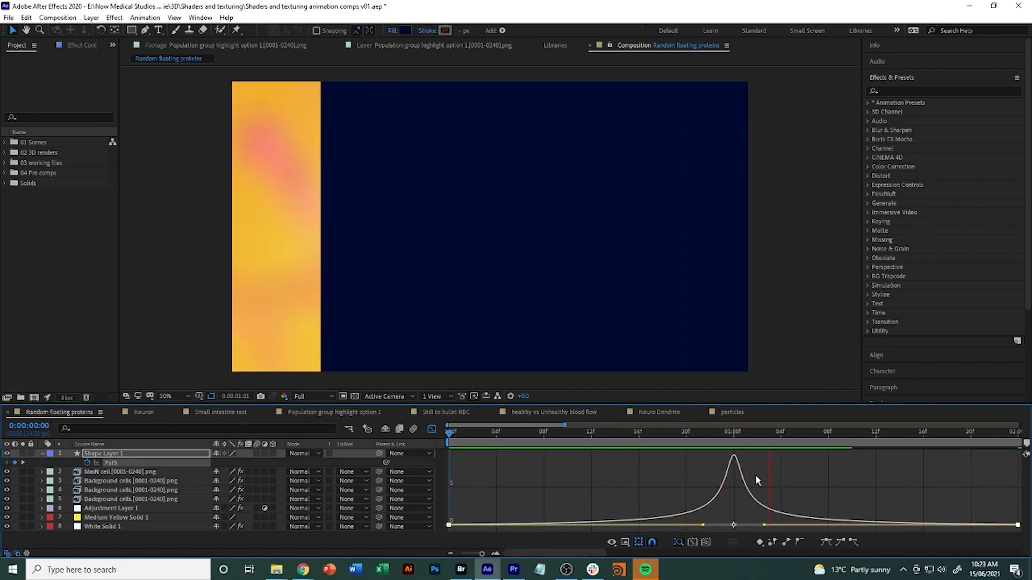
key(space)
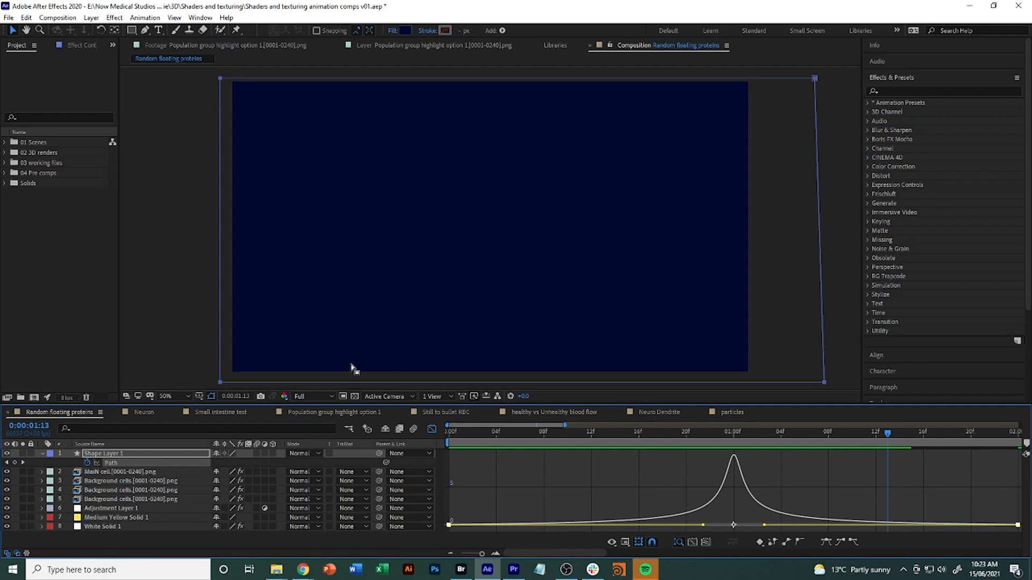
Move Shape Layer 1 below the MaiN cell layer and preview the wipe behind the cell up to 0:00:01:00
click(432, 430)
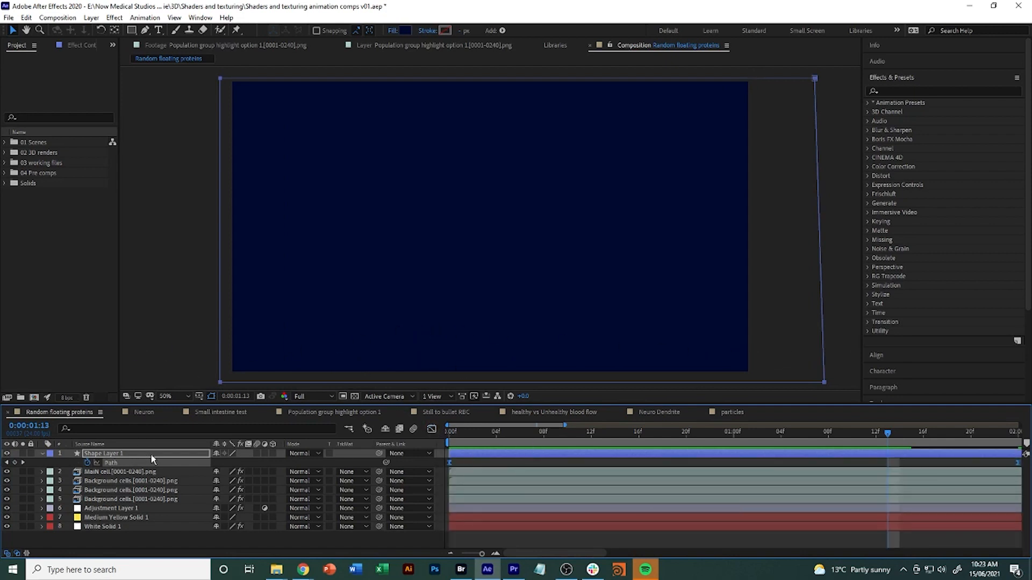
drag(145, 456, 149, 478)
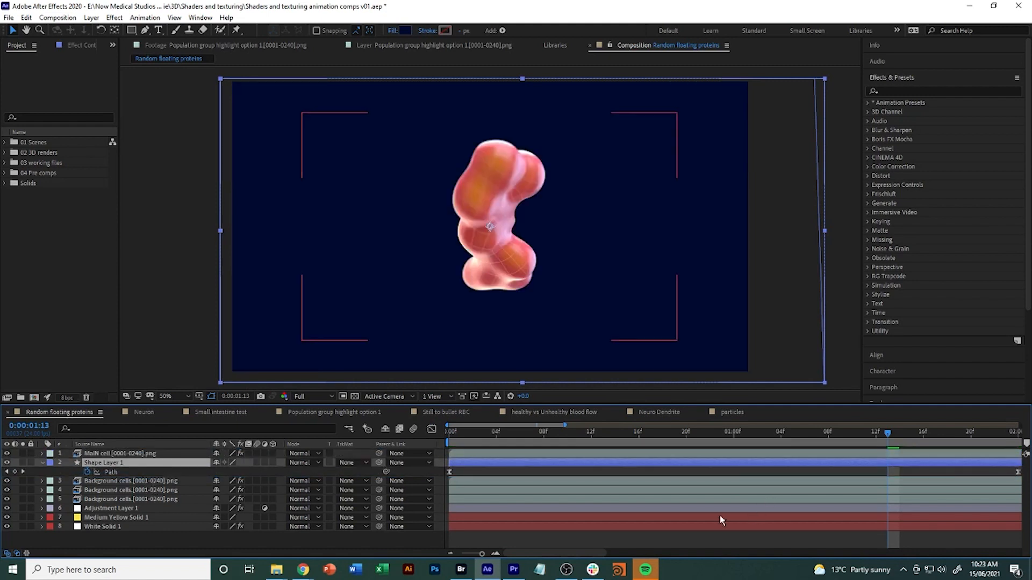
key(space)
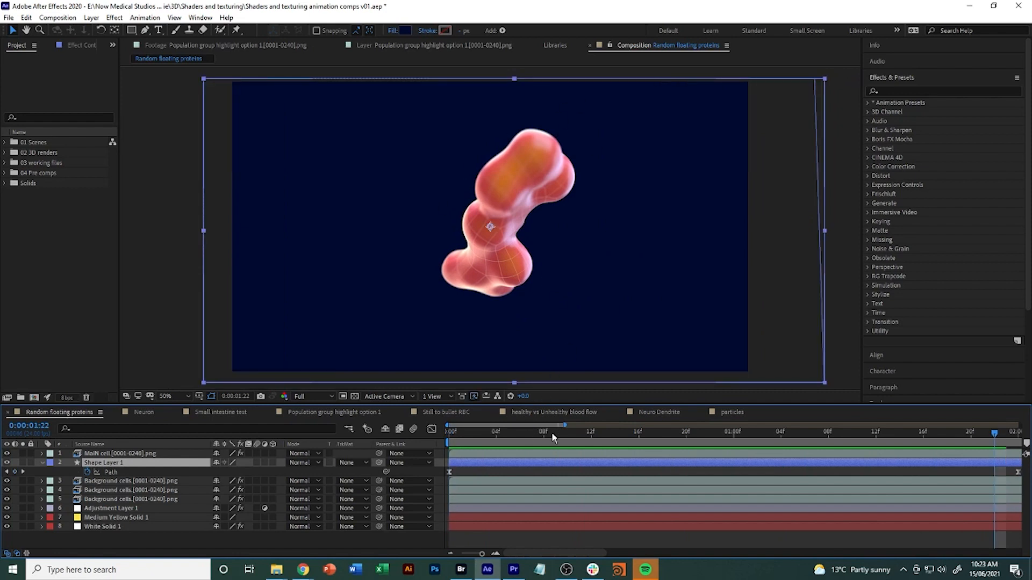
drag(552, 432, 734, 436)
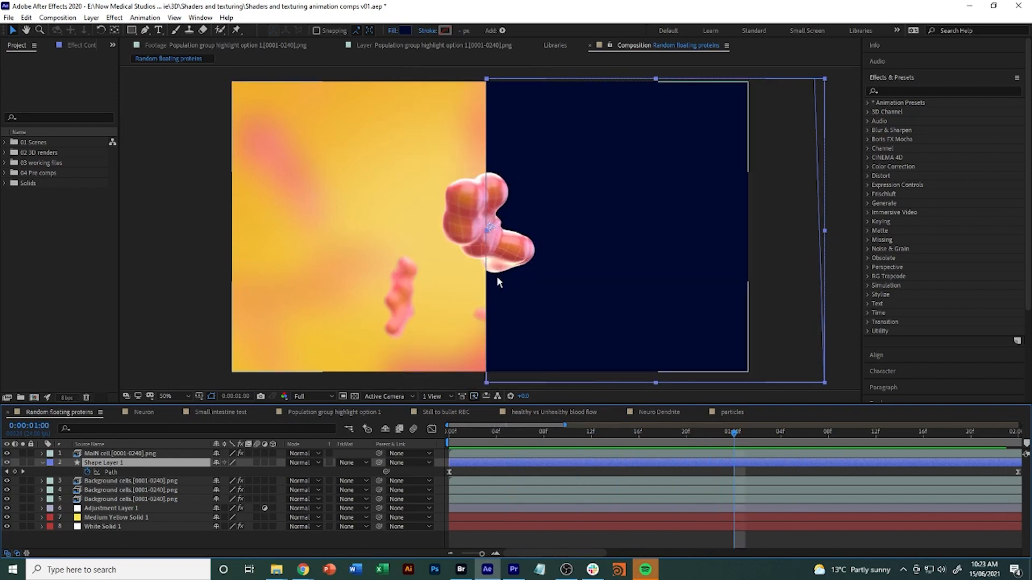
Duplicate Shape Layer 1 and place the copy directly above the MaiN cell layer
click(831, 320)
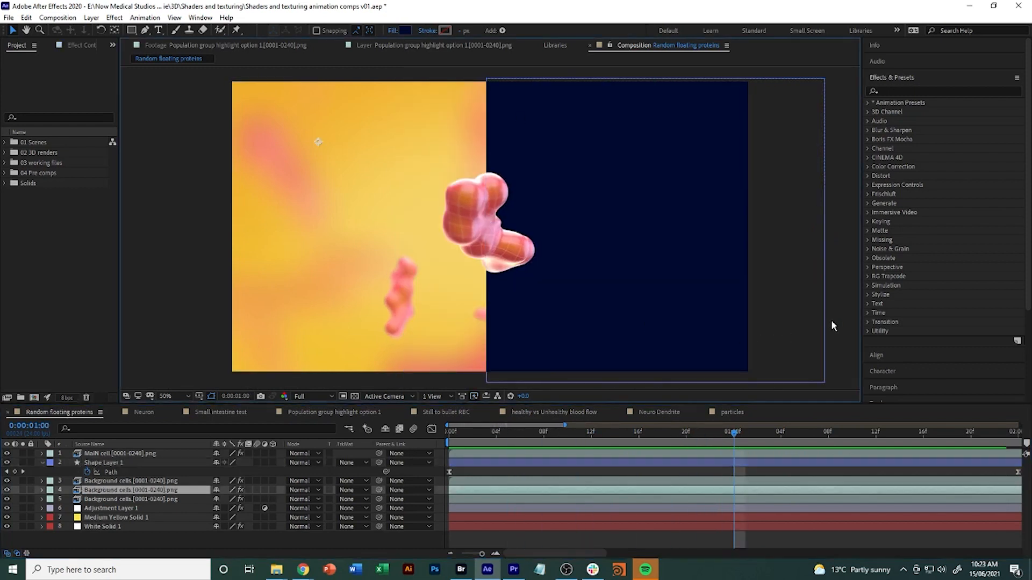
click(126, 464)
key(ctrl+c)
key(ctrl+v)
key(Delete)
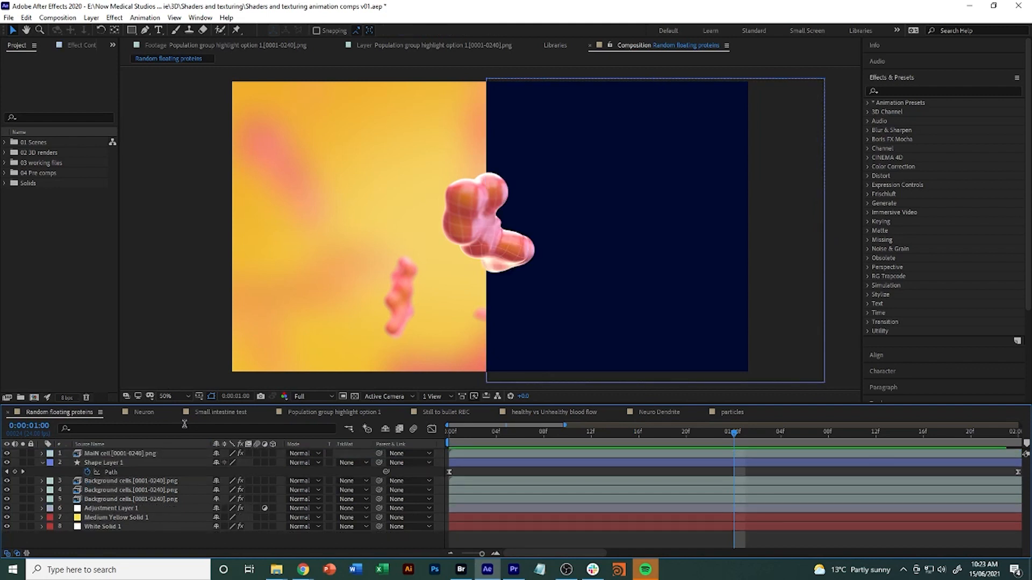
click(161, 463)
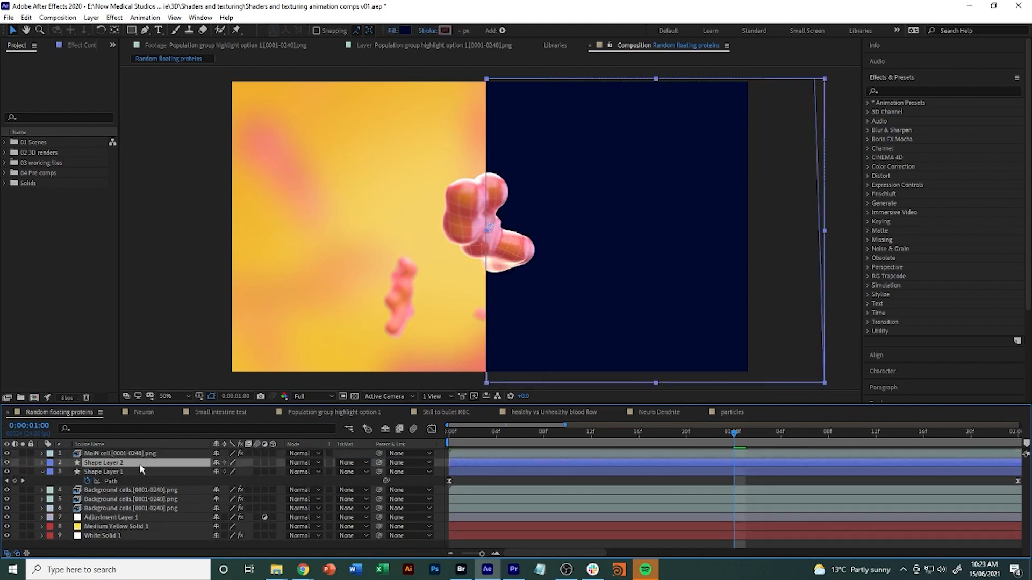
key(ctrl+v)
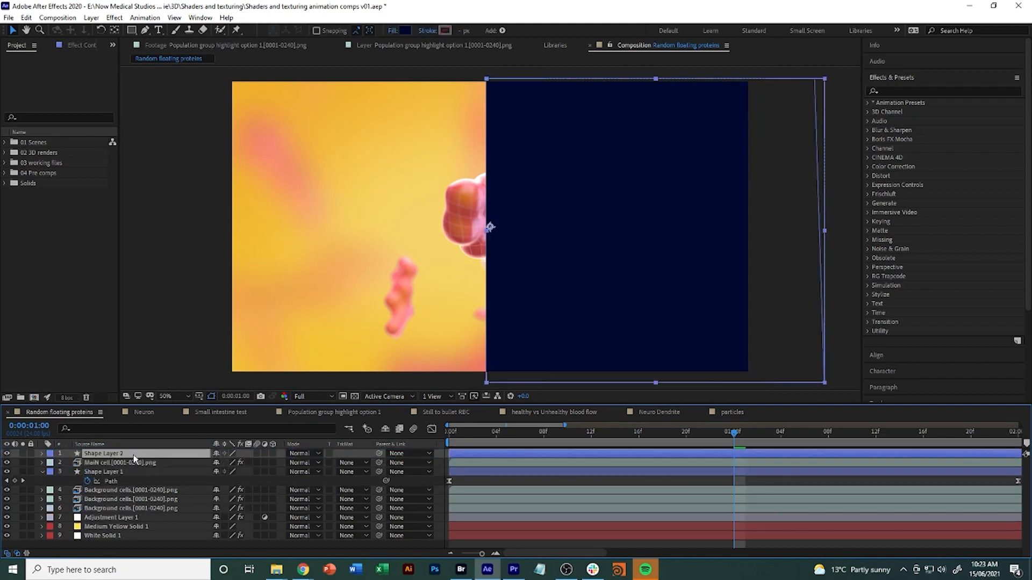
Set the MaiN cell layer's track matte to Alpha Inverted Matte "Shape Layer 2" and hide Shape Layer 1 to check the effect
click(364, 467)
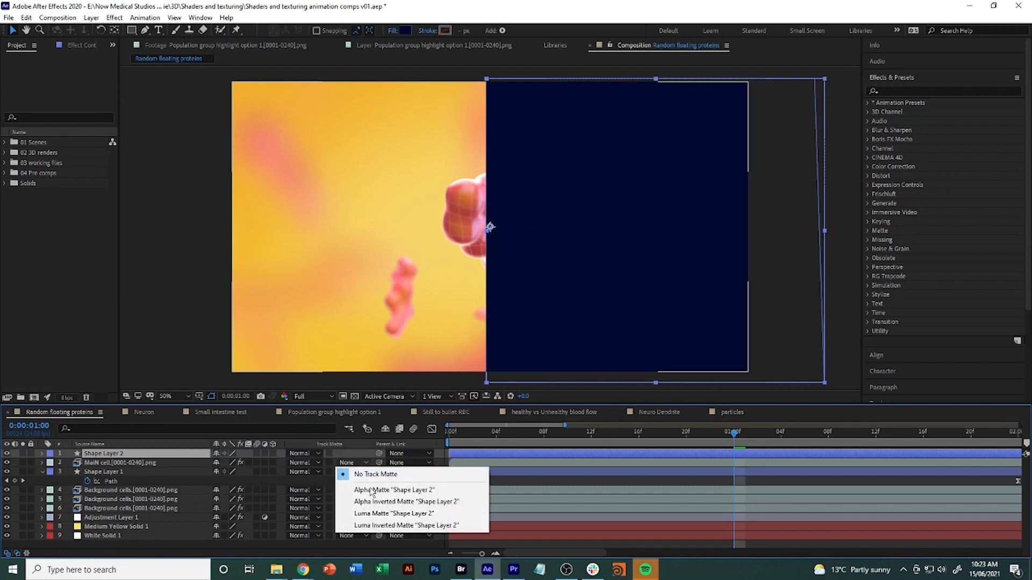
click(382, 499)
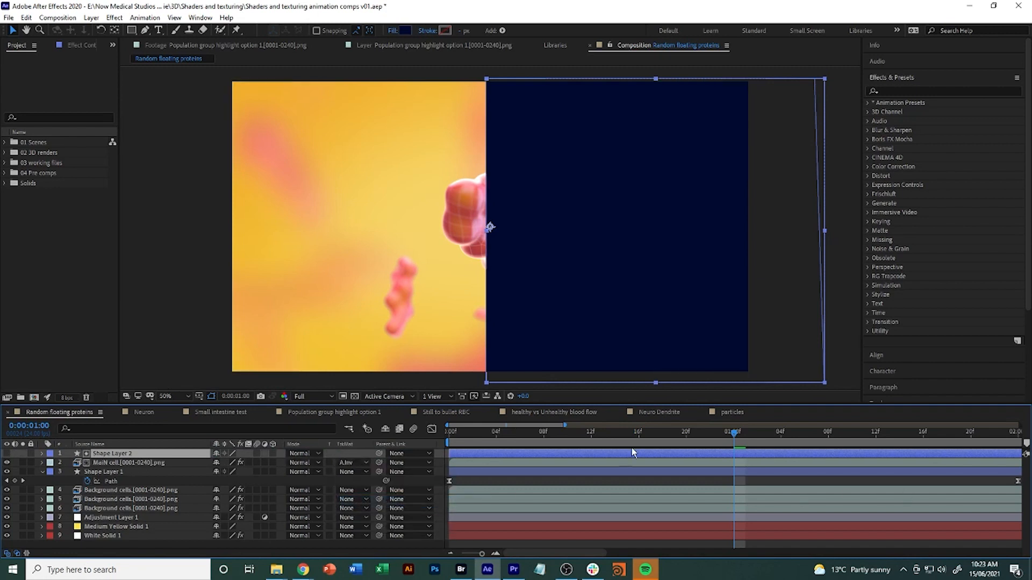
click(7, 472)
drag(712, 440, 664, 447)
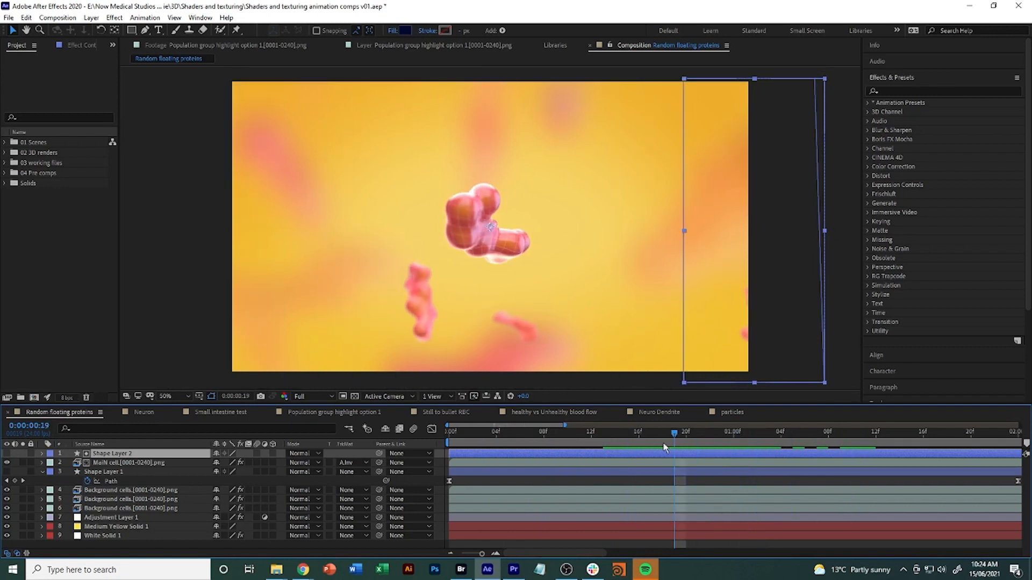
Duplicate the MaiN cell layer together with its matte, and set the upper copy's track matte to Alpha
click(113, 462)
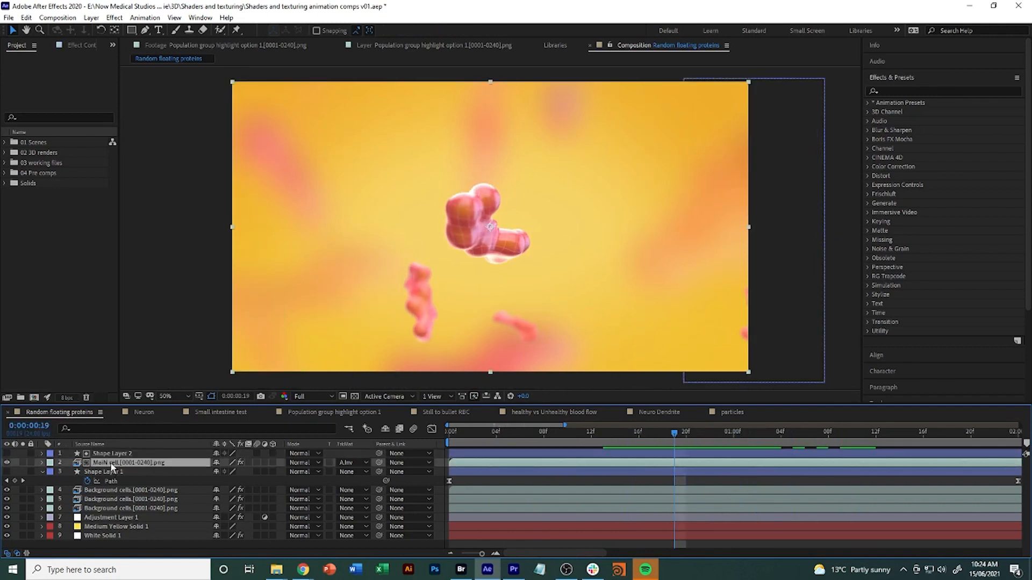
shift+click(127, 455)
key(ctrl+d)
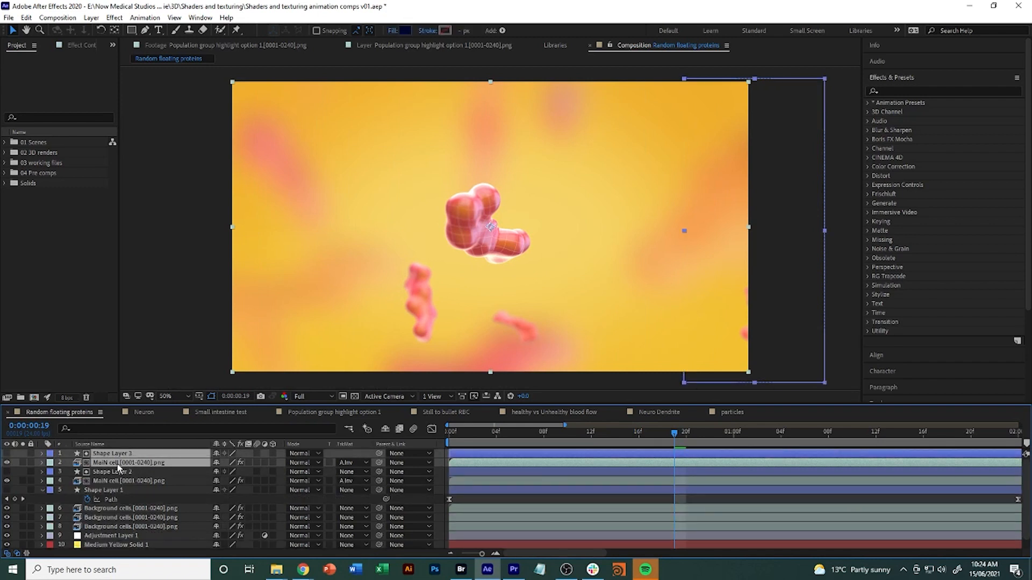
click(117, 465)
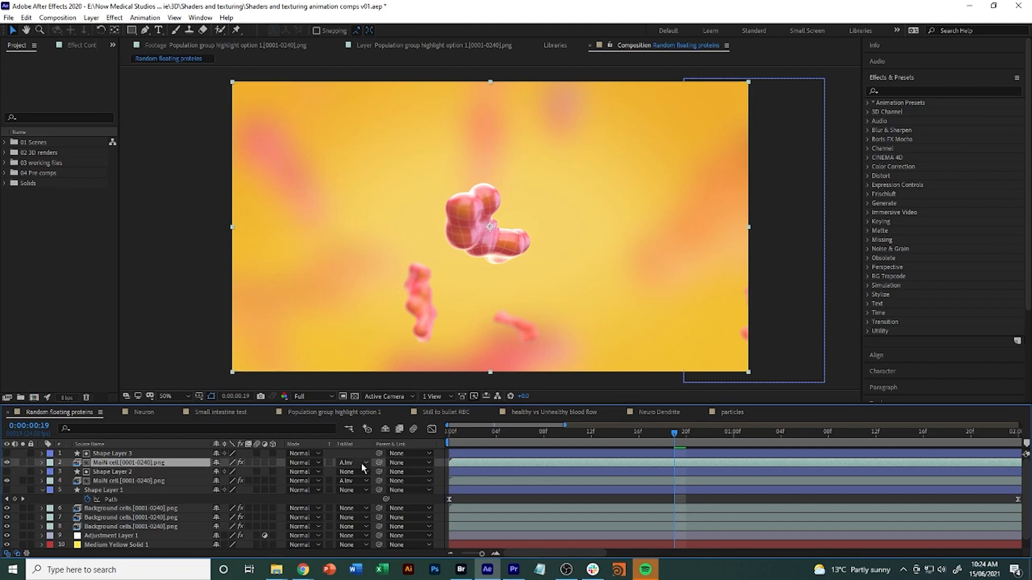
click(361, 463)
click(376, 487)
drag(603, 441, 740, 443)
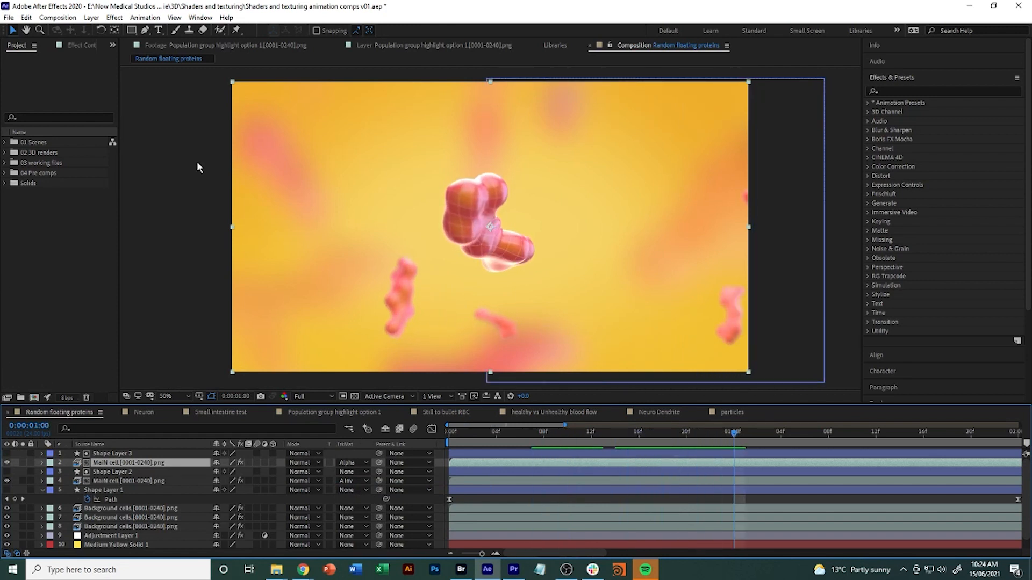
Apply a Hue/Saturation effect with Master Hue at +159° to the upper MaiN cell layer and make Shape Layer 1 visible
click(113, 18)
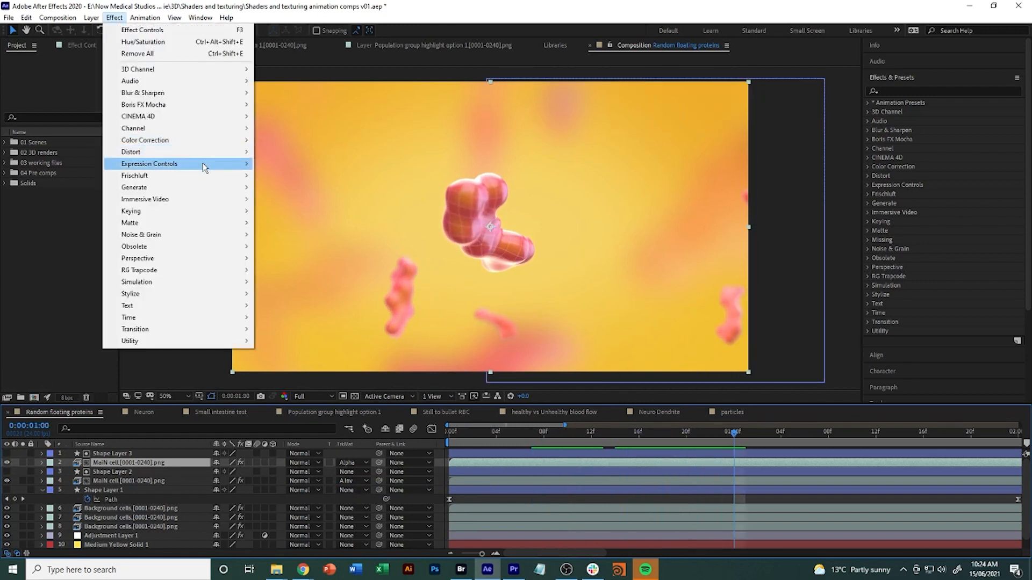
mouse_move(202, 147)
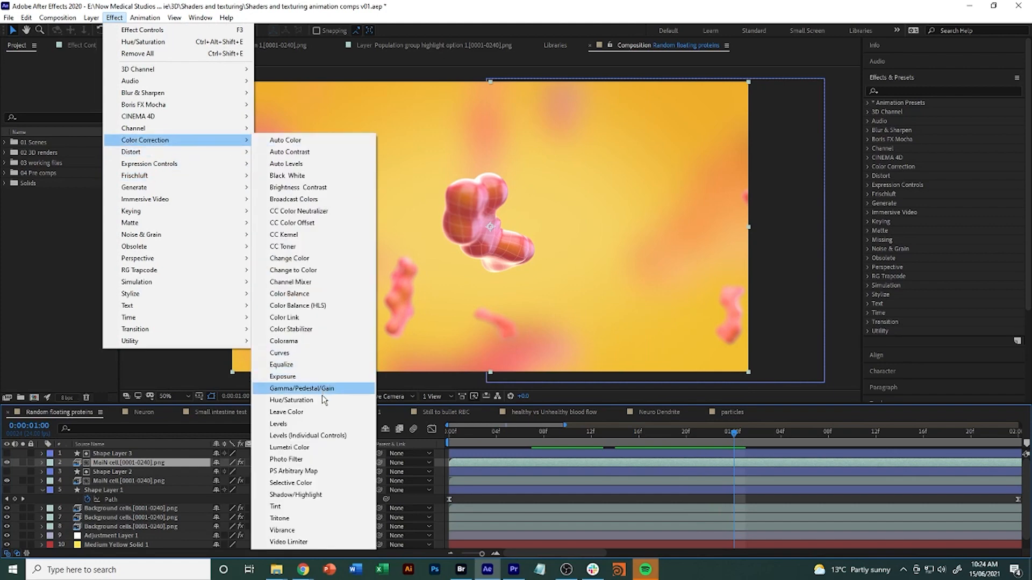
click(293, 400)
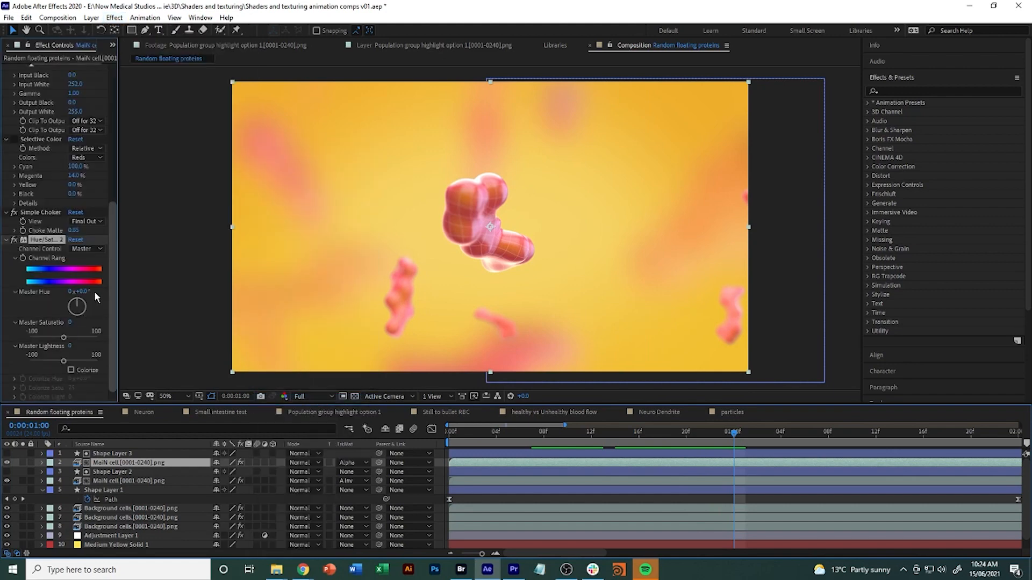
drag(98, 288, 99, 289)
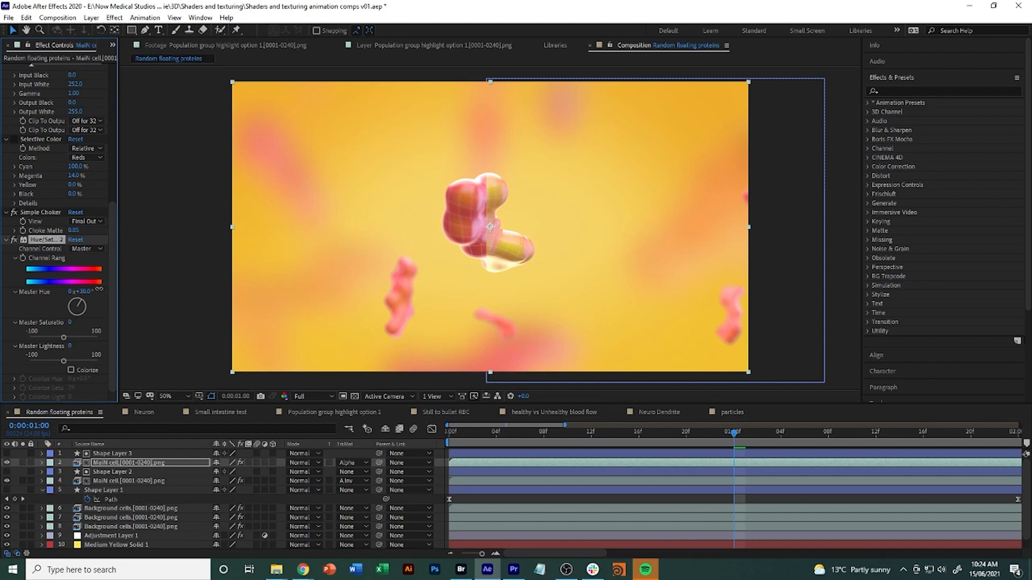
click(6, 490)
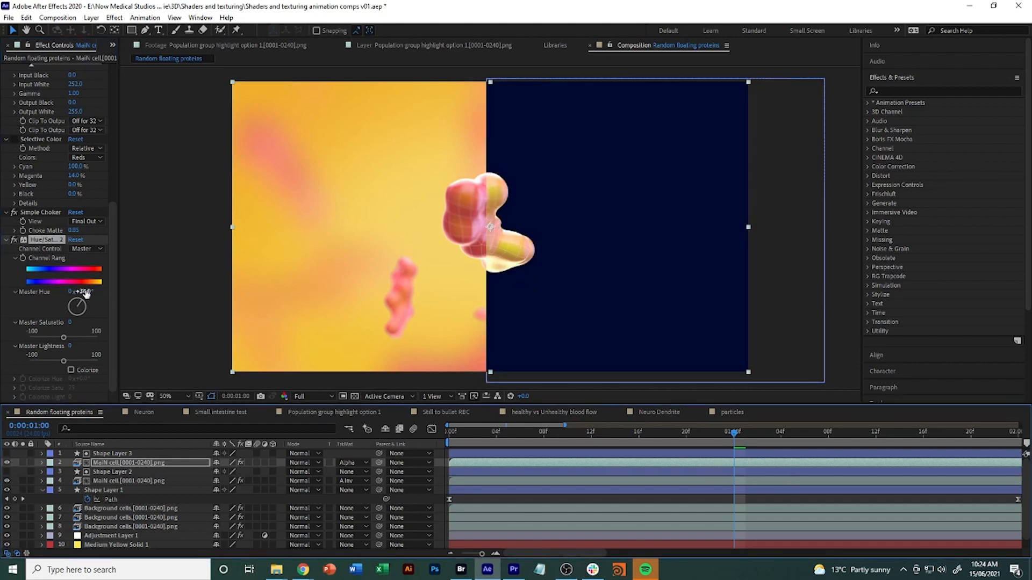
drag(86, 292, 306, 315)
Play the wipe from the first frame to check the cell's colour change, stopping the view at 0:00:01:00
drag(716, 433, 651, 455)
key(Home)
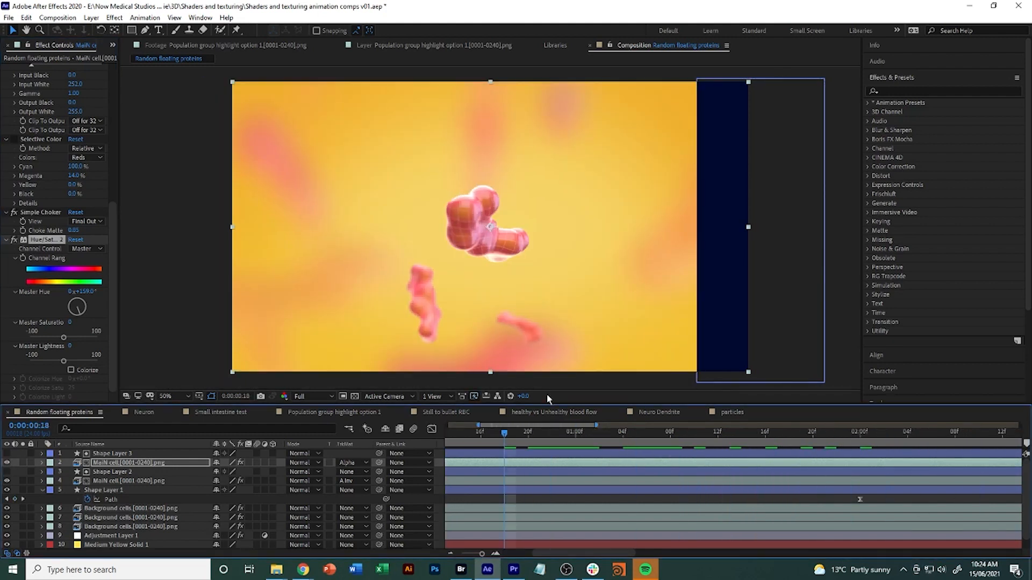
key(space)
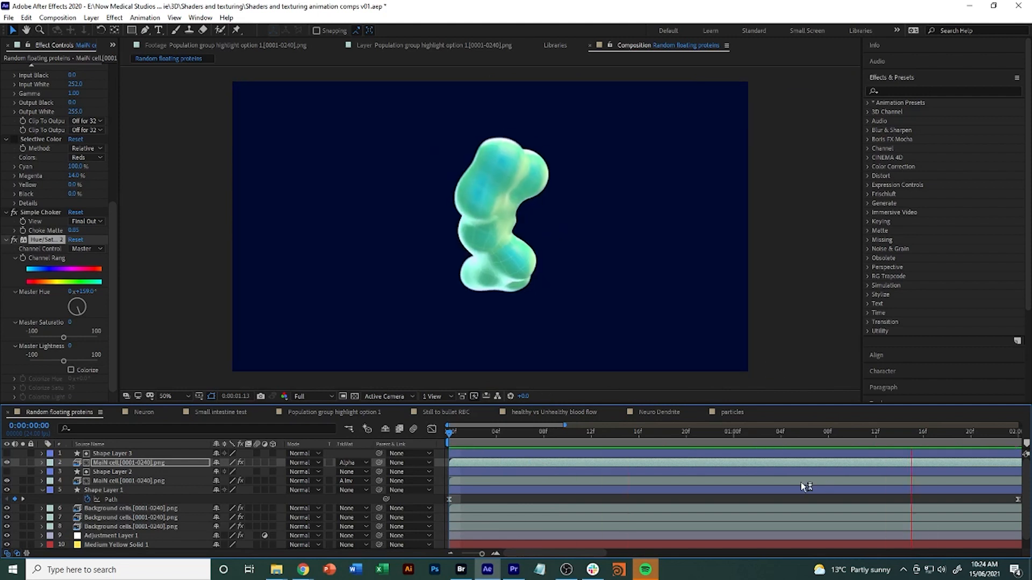
key(space)
drag(753, 441, 735, 461)
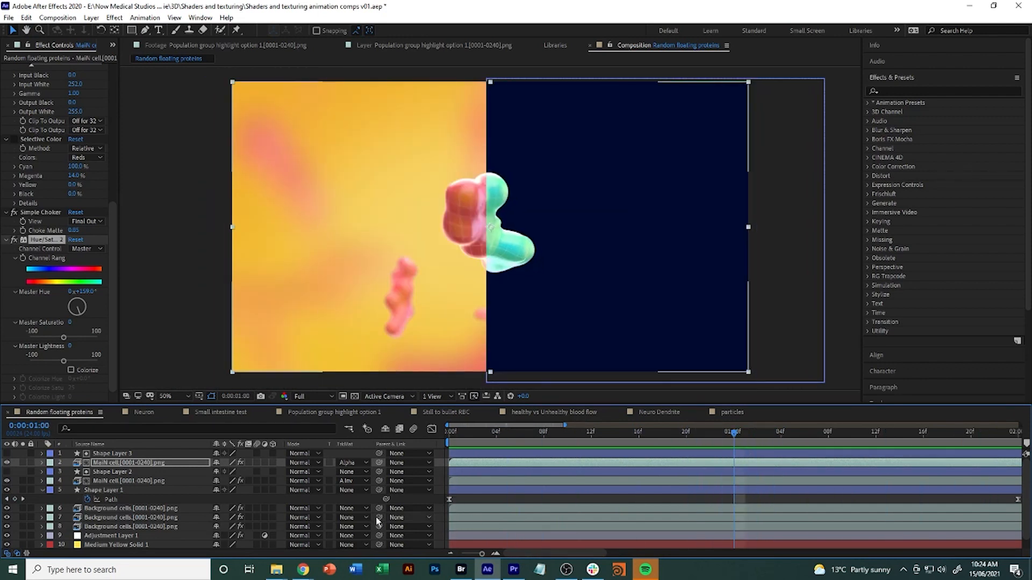
Reveal the Path keyframes of all three shape layers and remove the Path animation from Shape Layer 2 and Shape Layer 3
click(42, 490)
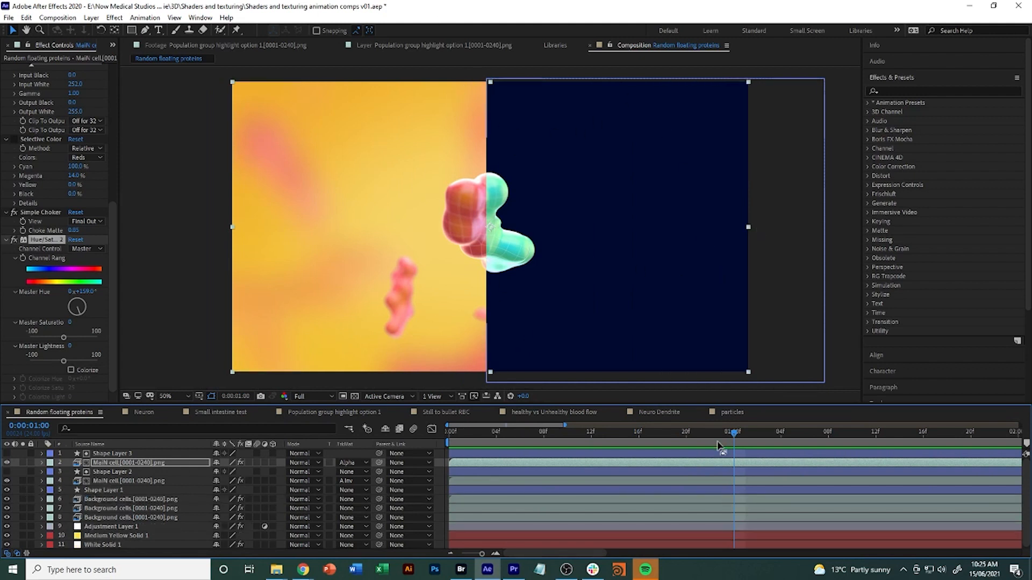
click(132, 455)
ctrl+click(132, 473)
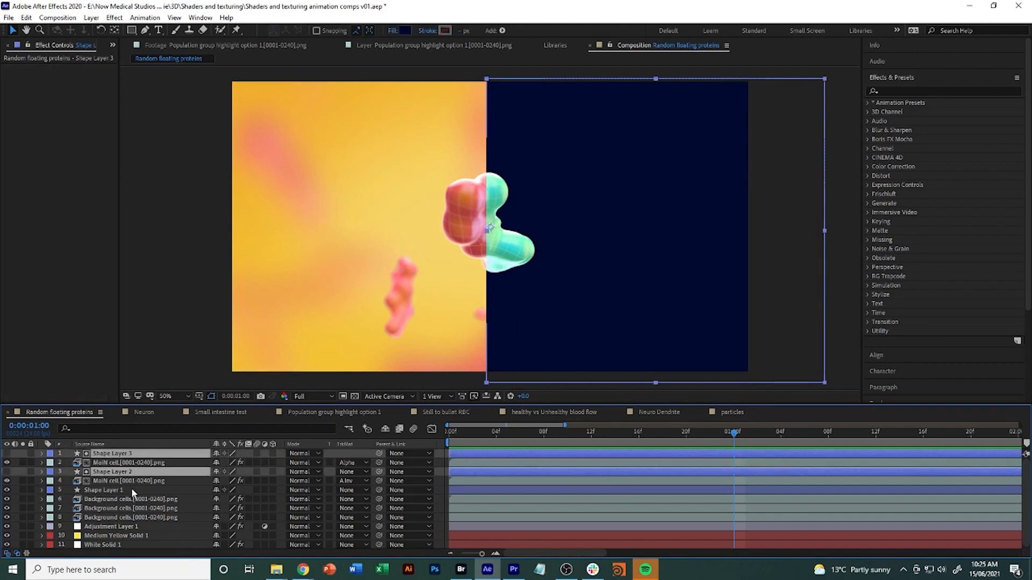
ctrl+click(132, 489)
key(u)
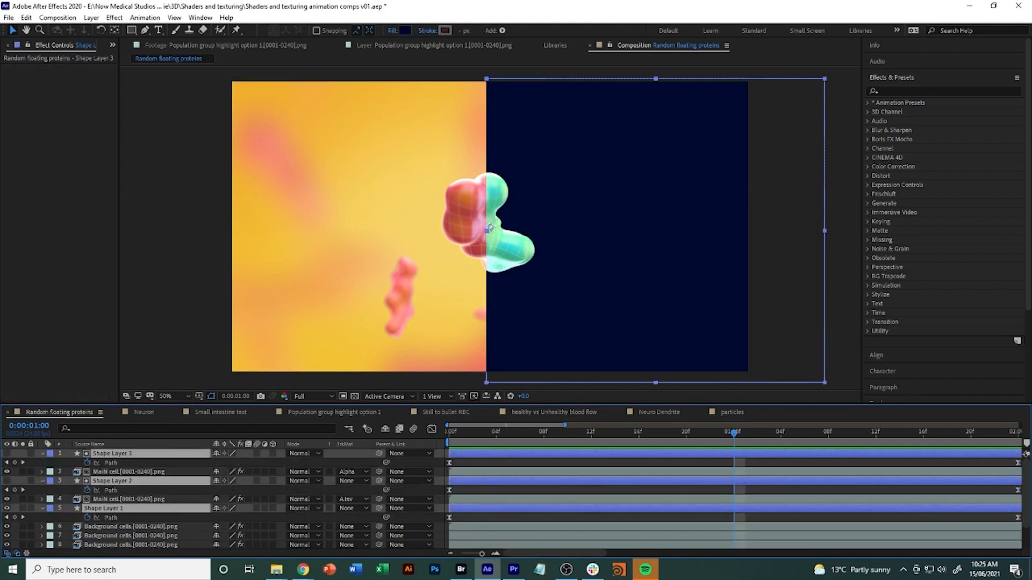
click(152, 537)
click(87, 490)
click(87, 464)
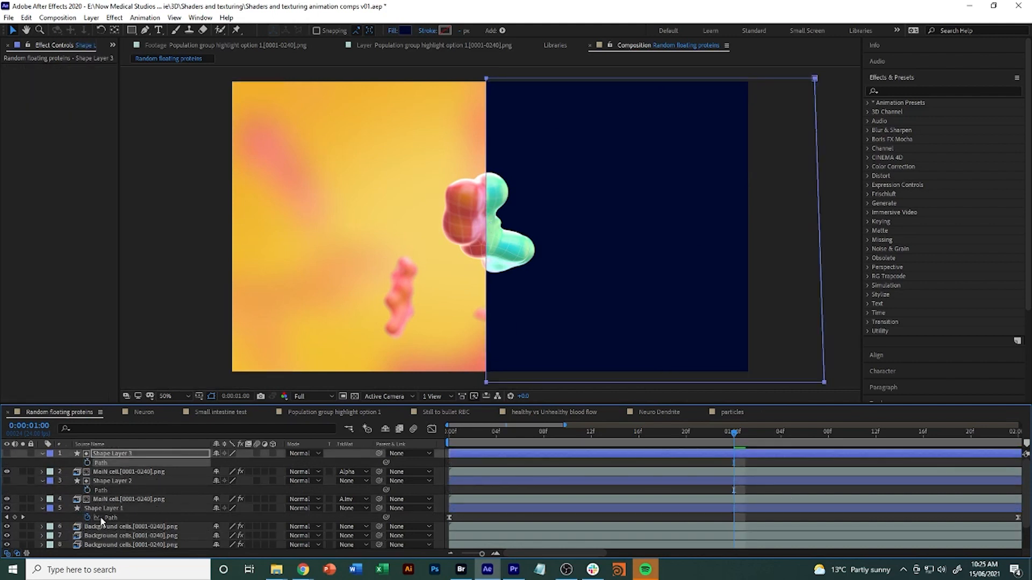
Link the Path properties of Shape Layer 3 and Shape Layer 2 to Shape Layer 1's Path and check the resulting expressions
shift+click(123, 490)
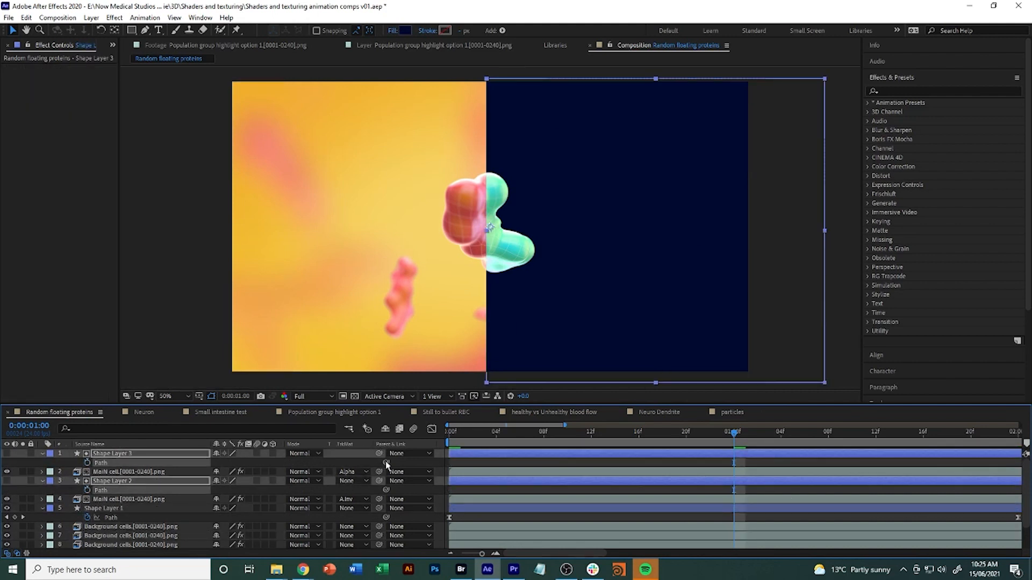
drag(385, 463, 114, 517)
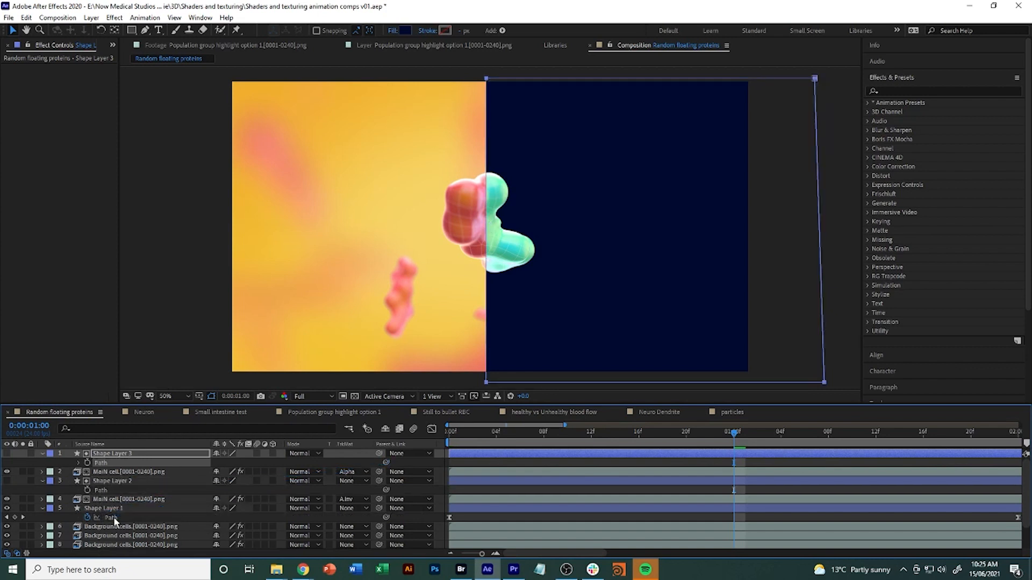
drag(386, 490, 116, 521)
click(79, 490)
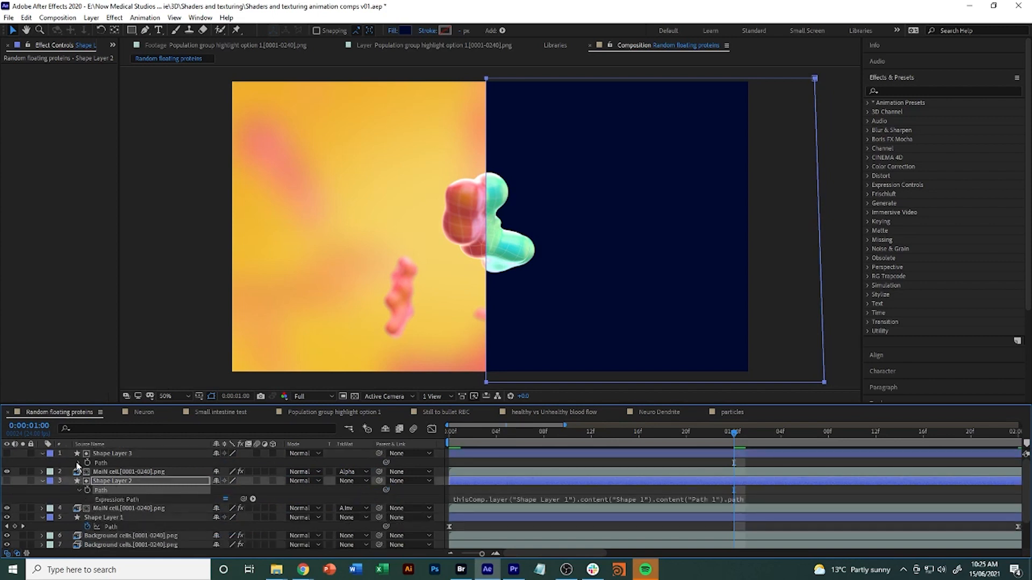
click(80, 463)
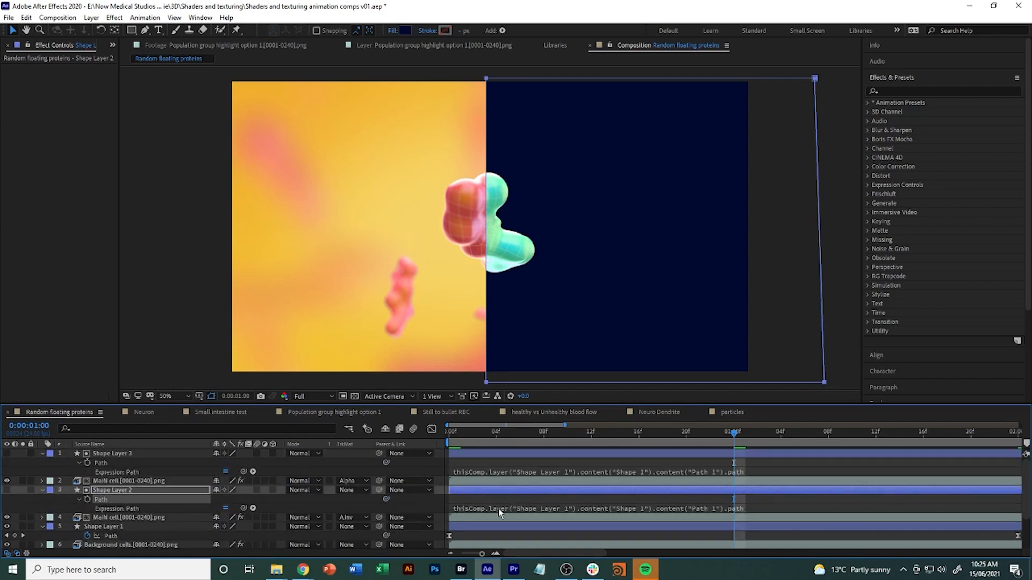
click(80, 463)
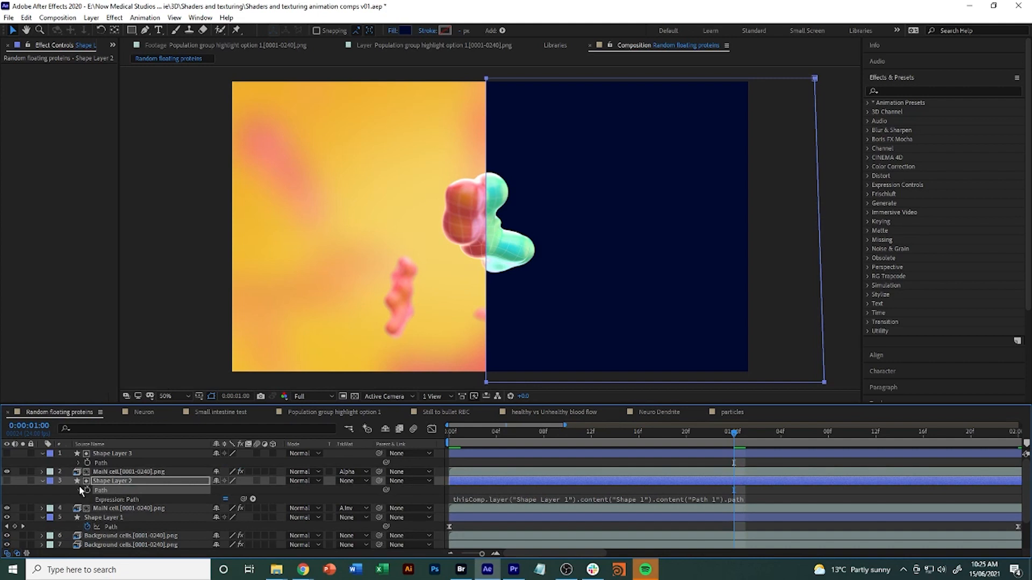
click(80, 489)
Move the current time to 0:00:00:21 and collapse the properties of Shape Layer 3 and Shape Layer 2
drag(728, 434, 698, 435)
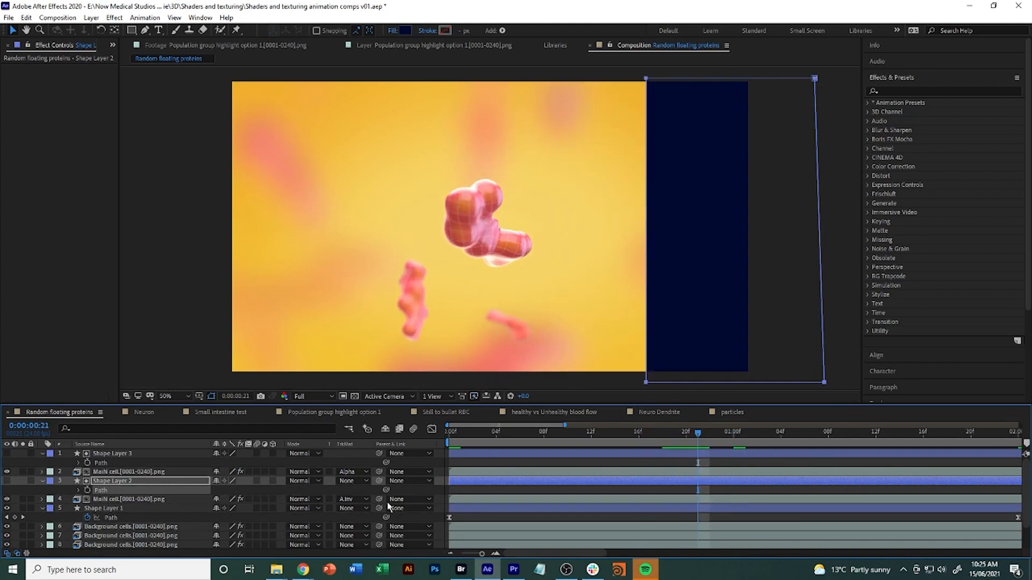
click(119, 511)
click(119, 456)
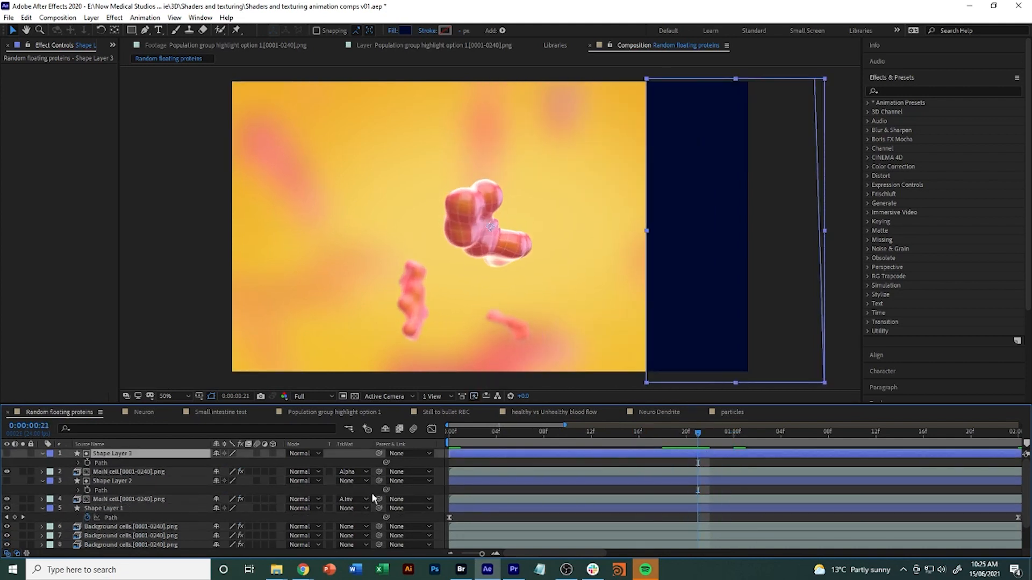
key(u)
click(130, 472)
key(u)
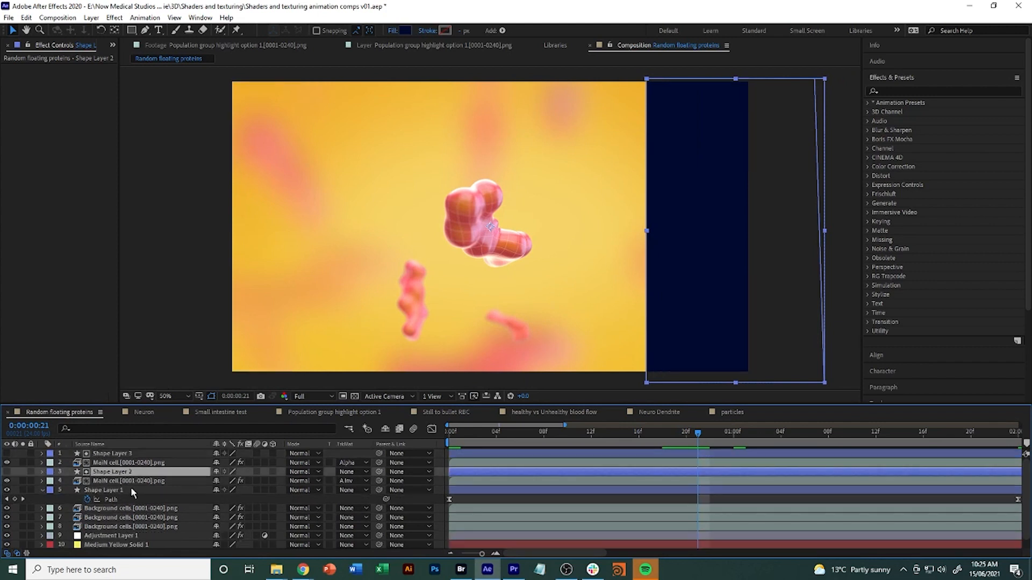
Slant Shape Layer 1's leading edge at 0:00:00:21 by moving its lower vertex right and its upper vertex left
click(131, 489)
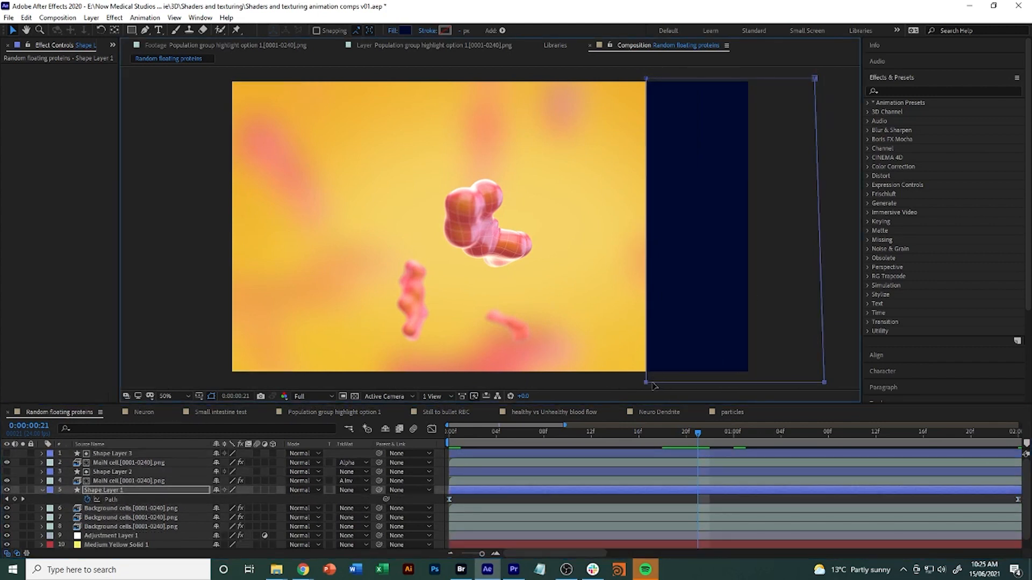
drag(647, 384, 771, 382)
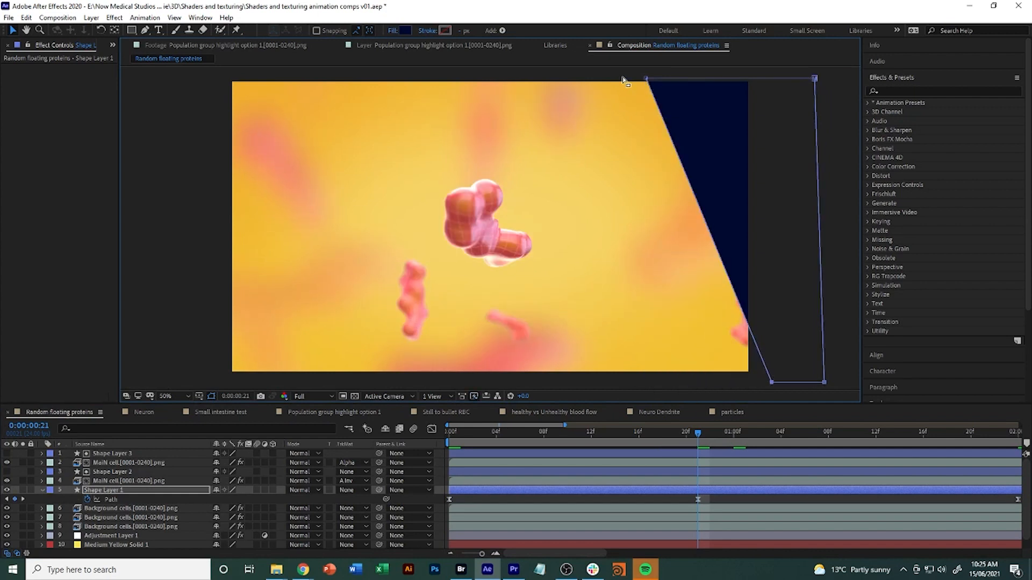
drag(626, 82, 603, 80)
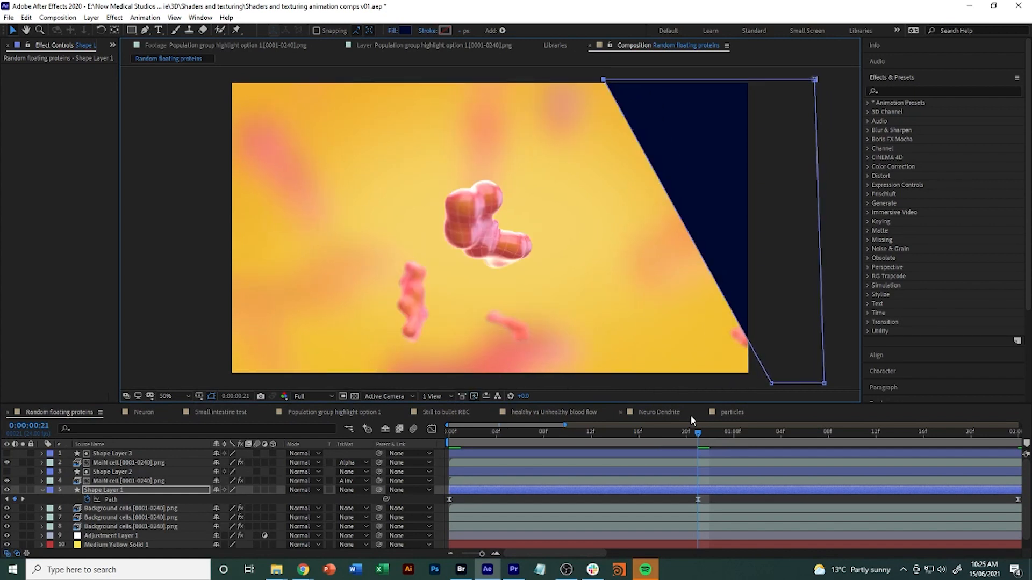
Slant Shape Layer 1's leading edge at the first frame, keeping both edge vertices outside the frame's right side
key(Home)
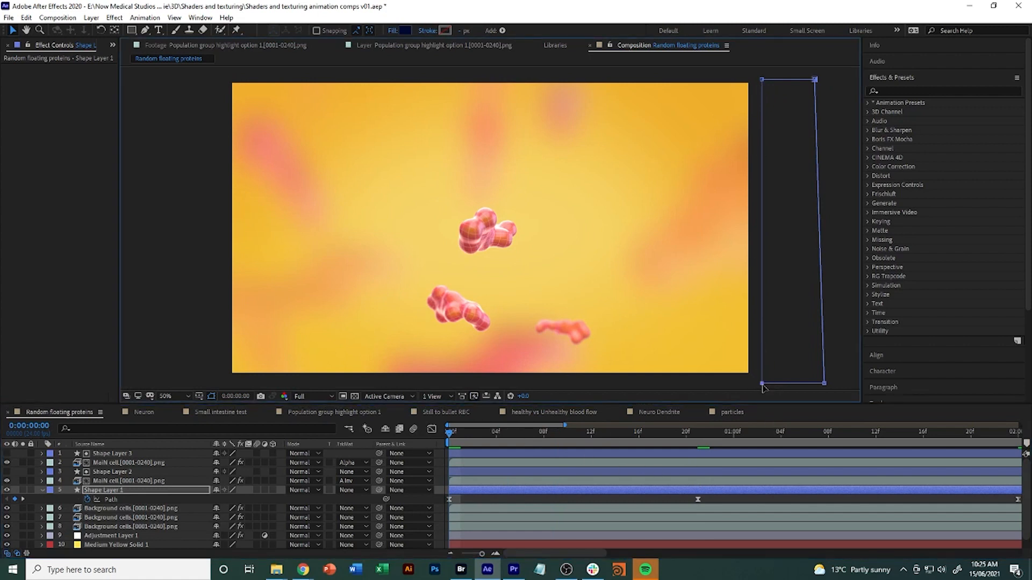
drag(762, 383, 812, 384)
drag(764, 82, 751, 79)
At 0:00:00:21, move the two vertices of Shape Layer 1's slanted leading edge past the frame's left side
drag(591, 436, 698, 438)
scroll(639, 321, down, 2)
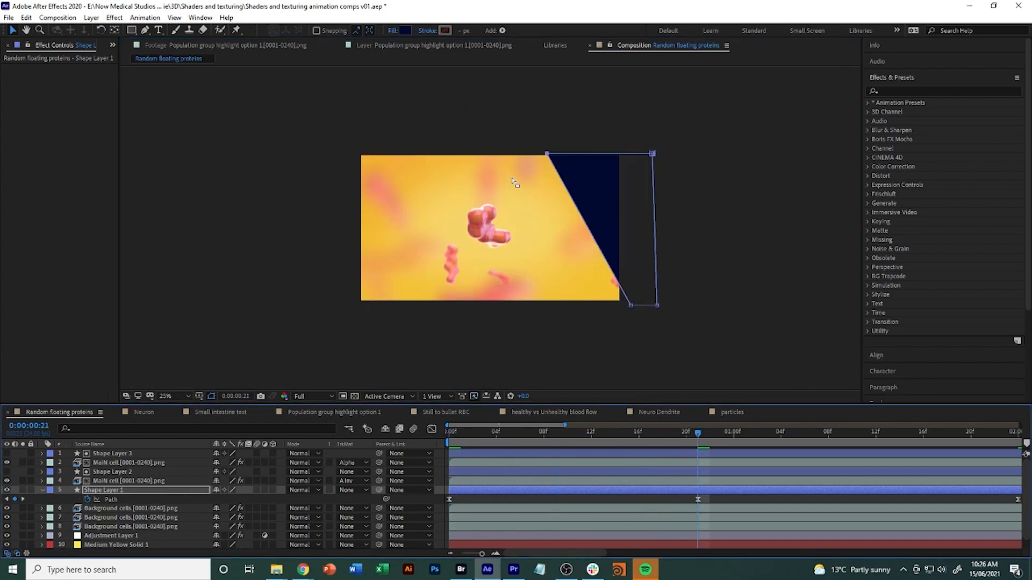
drag(514, 125, 652, 339)
drag(630, 305, 351, 310)
Play the slanted wipe from the first frame, and scrub back through it with Shape Layer 2 selected
drag(699, 439, 431, 440)
click(619, 289)
scroll(655, 306, up, 2)
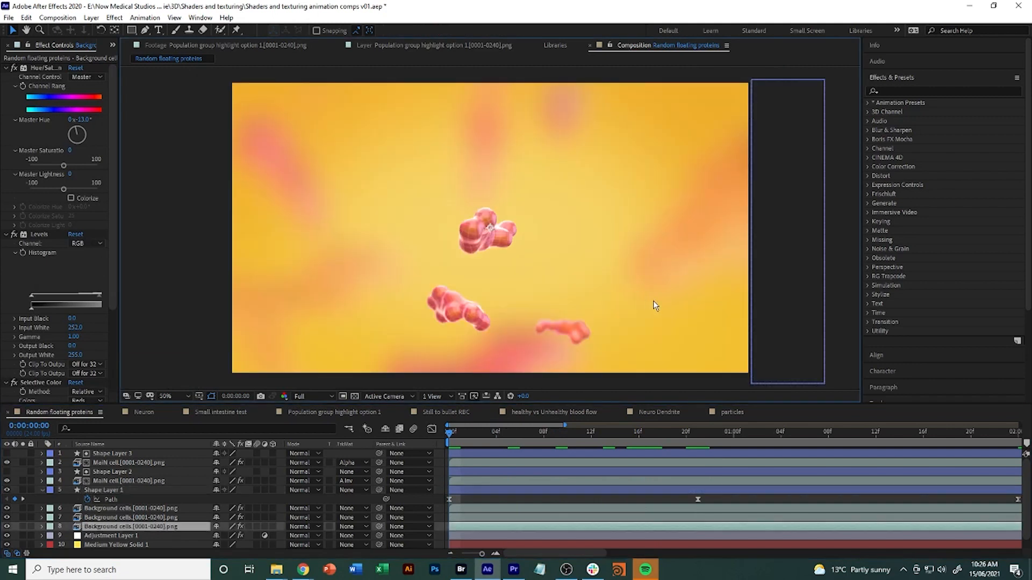
key(space)
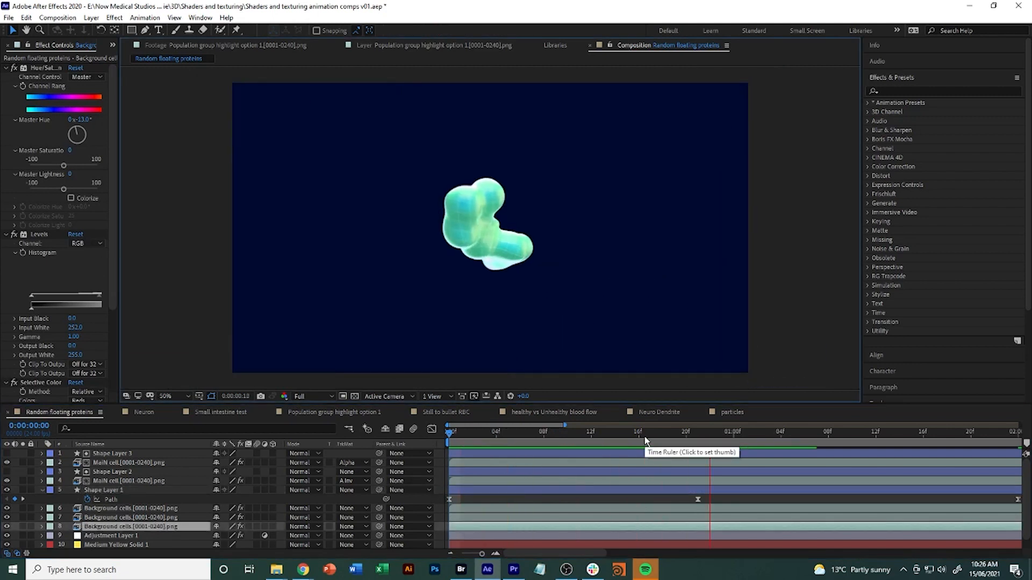
key(space)
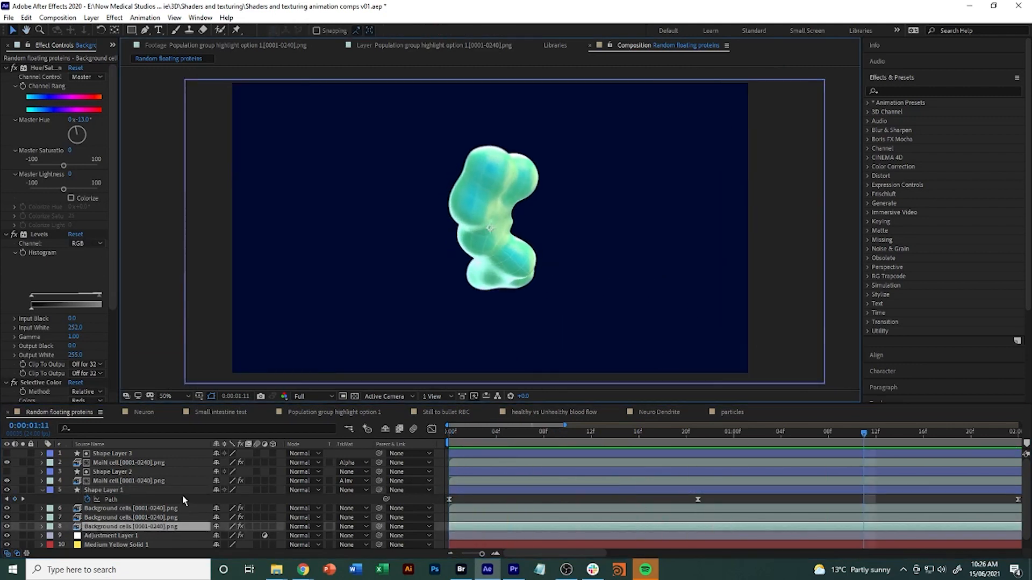
click(115, 490)
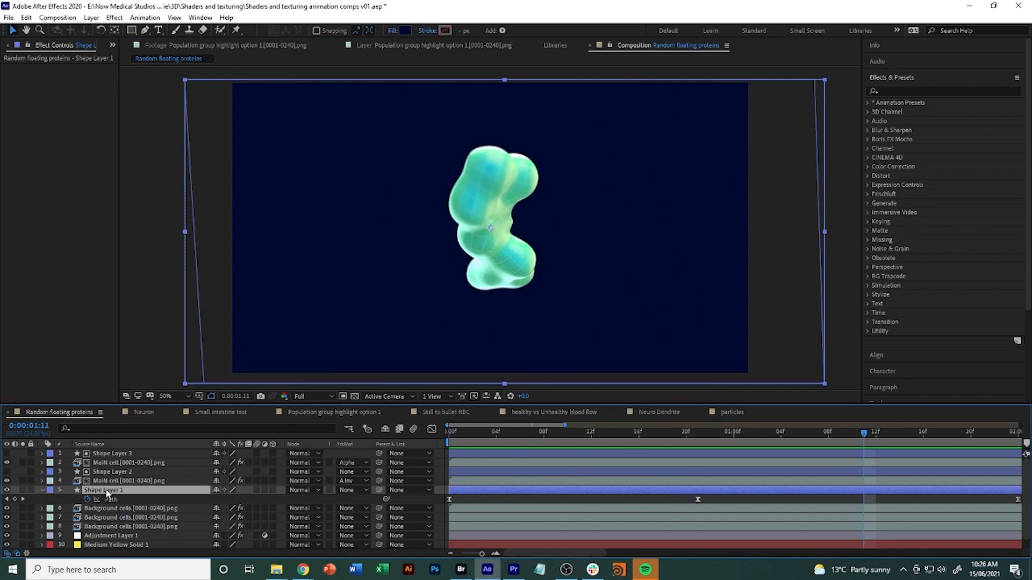
click(112, 473)
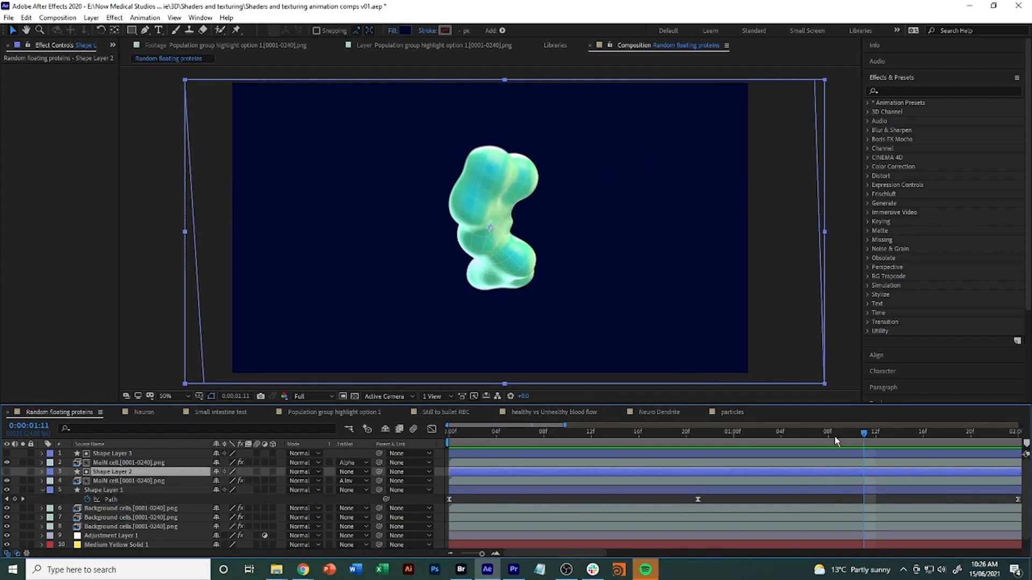
drag(859, 434, 650, 436)
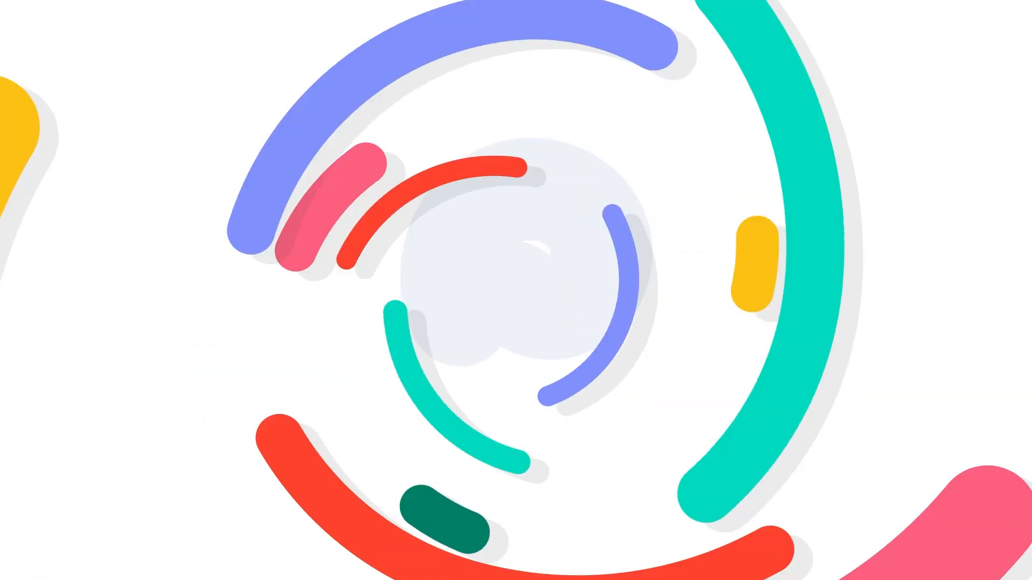